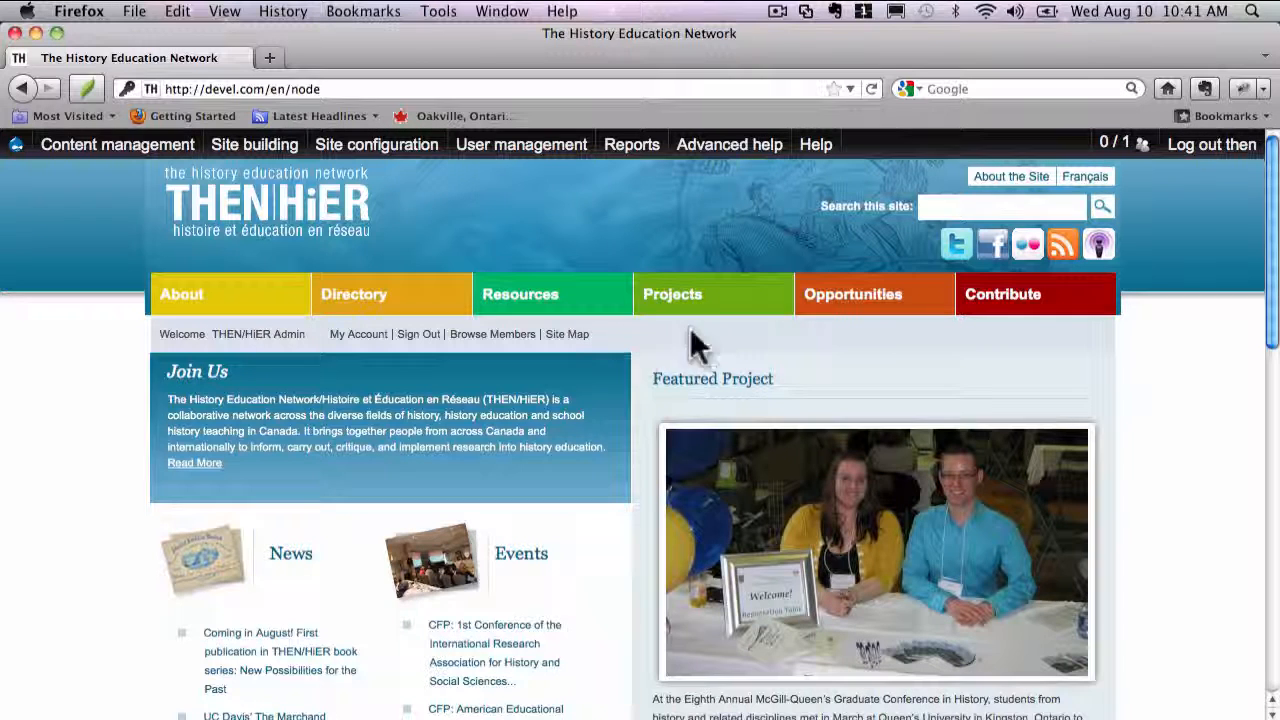
# Step: View the site's Contribute page, return to the home page and look over its News, Events, Deadlines and Podcasts & Videos sections
pyautogui.click(1004, 310)
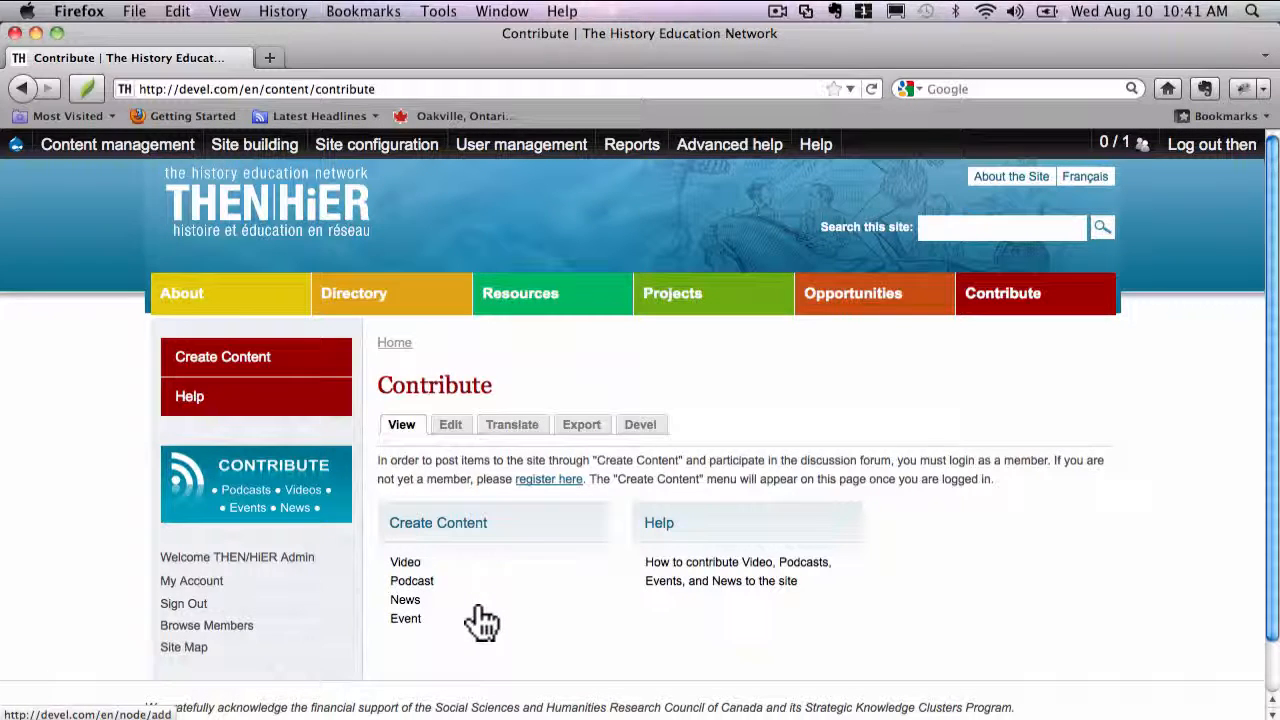
pyautogui.click(320, 243)
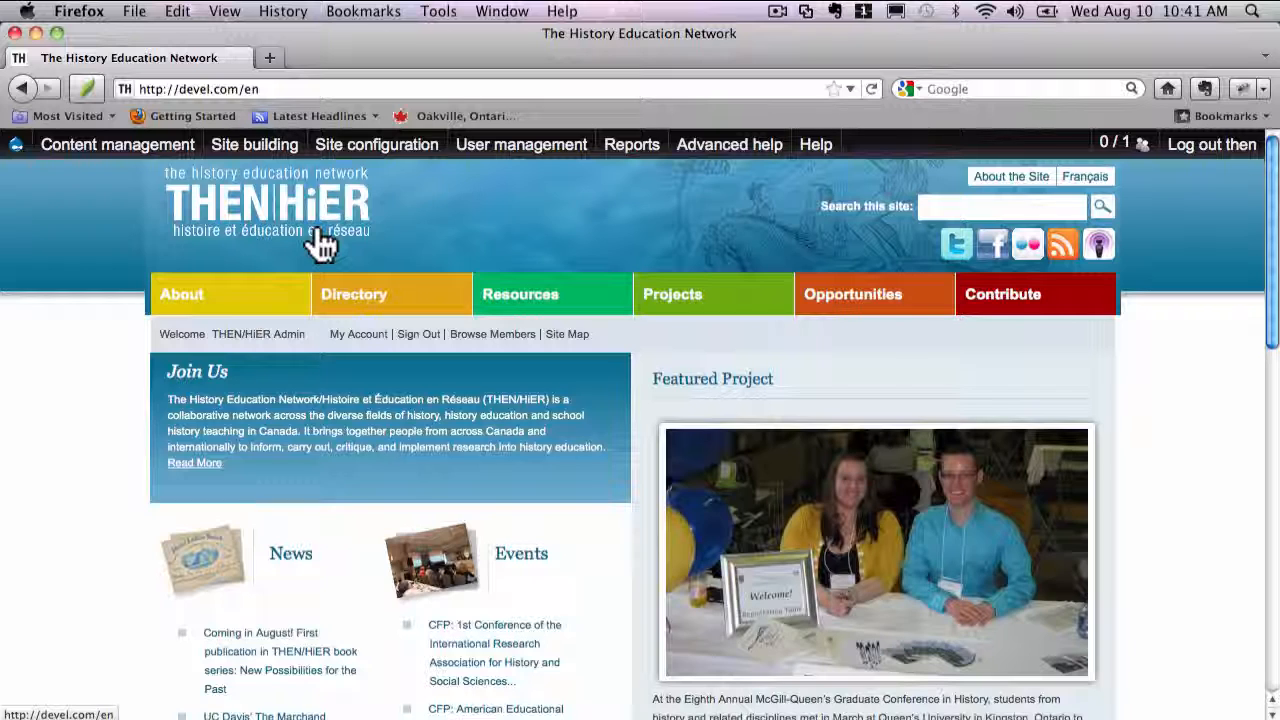
pyautogui.scroll(-5, 320, 245)
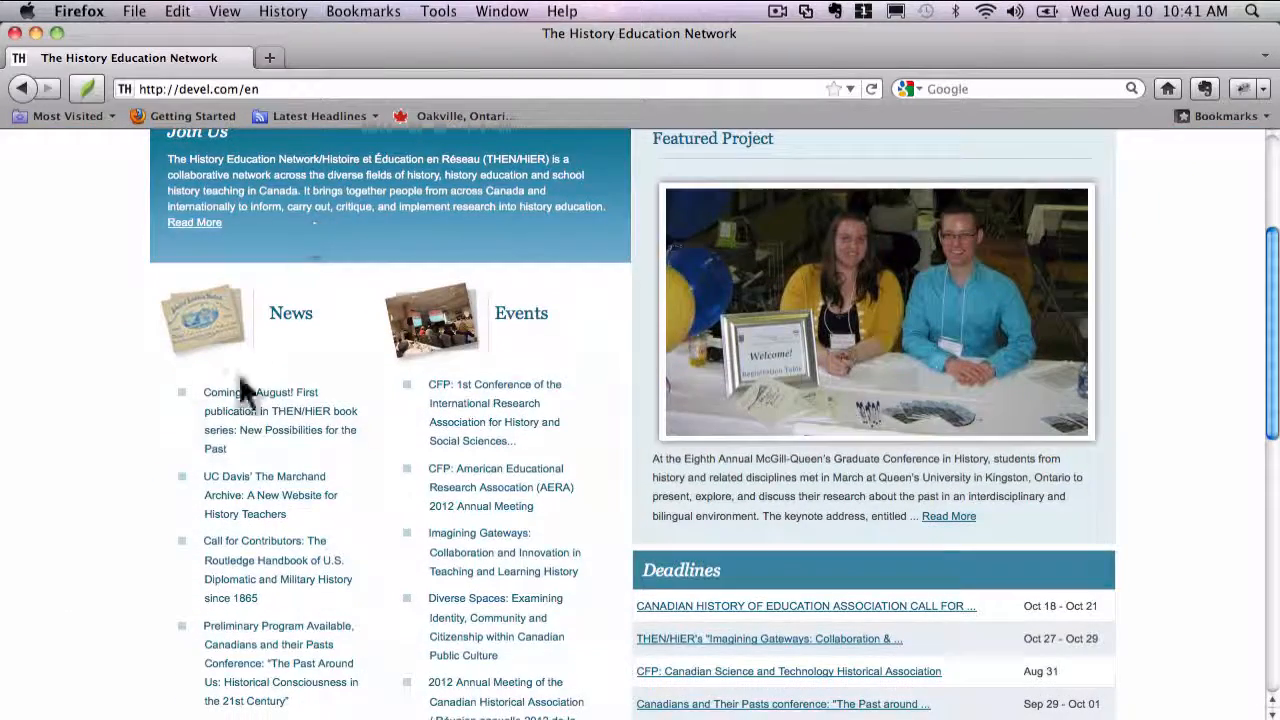
pyautogui.scroll(-5, 887, 622)
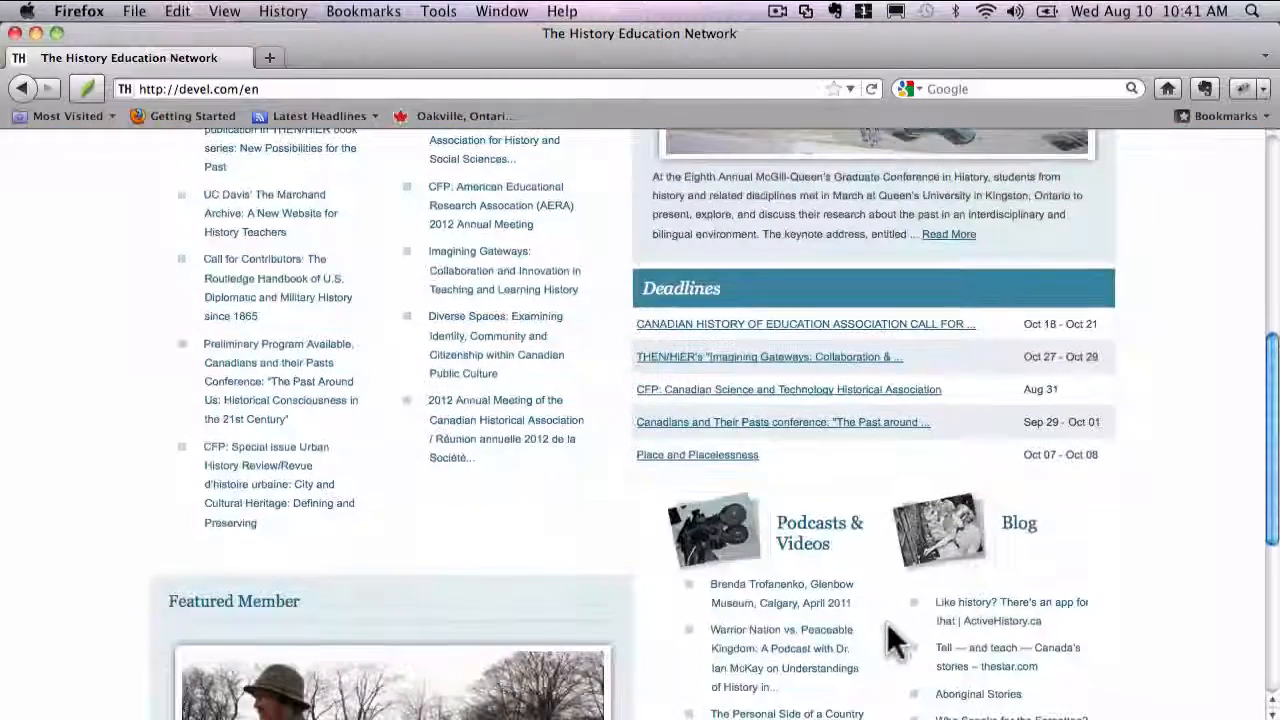
pyautogui.scroll(10, 688, 414)
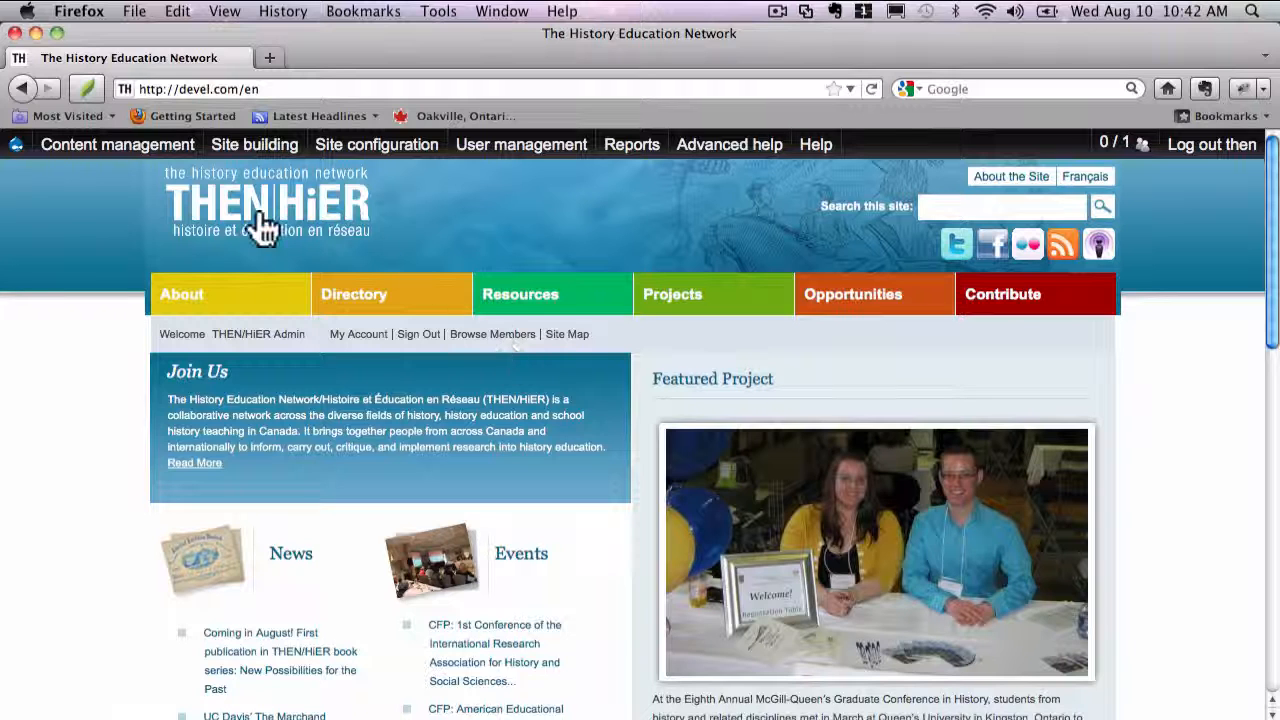
# Step: Open the administrative content list and look through the site's items
pyautogui.moveTo(119, 162)
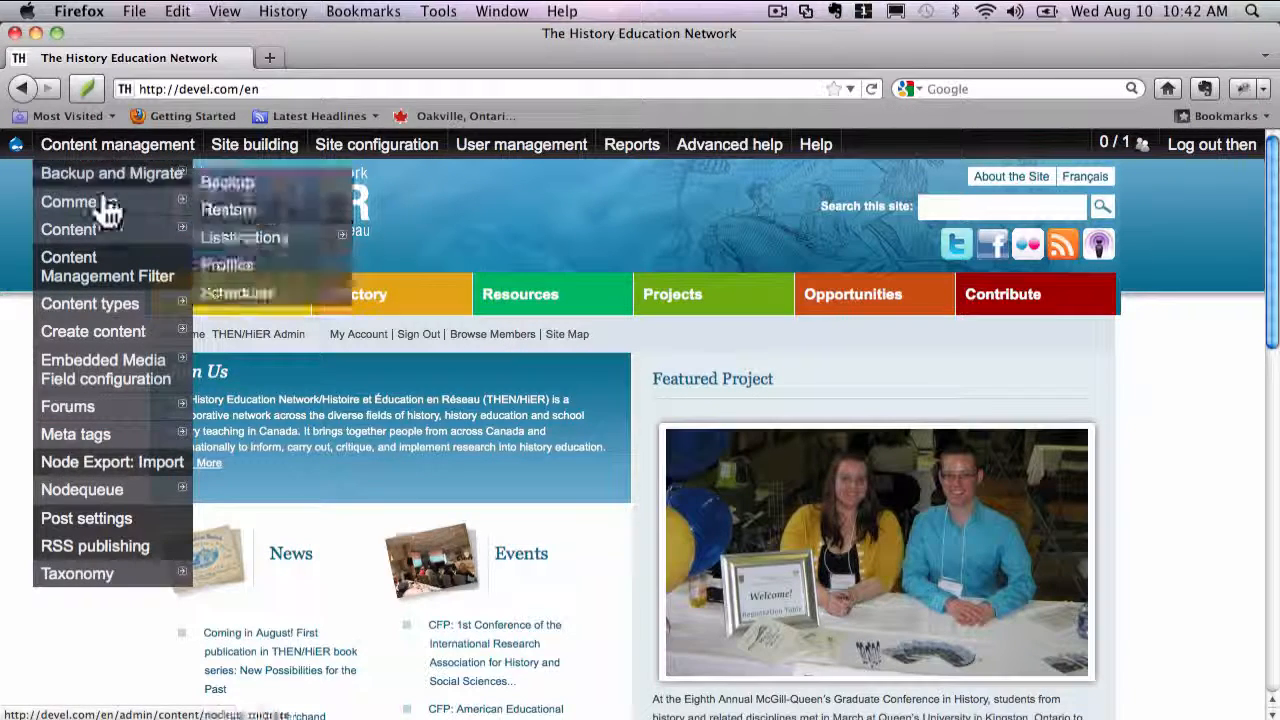
pyautogui.moveTo(110, 238)
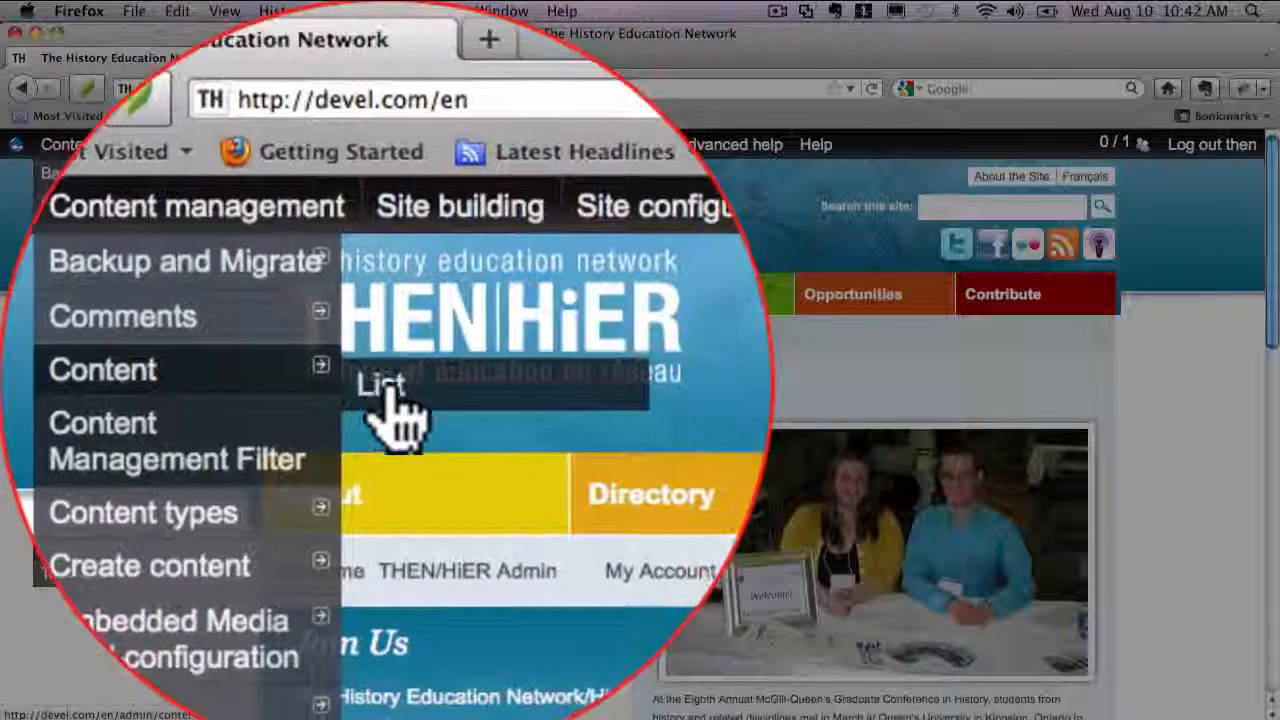
pyautogui.click(216, 248)
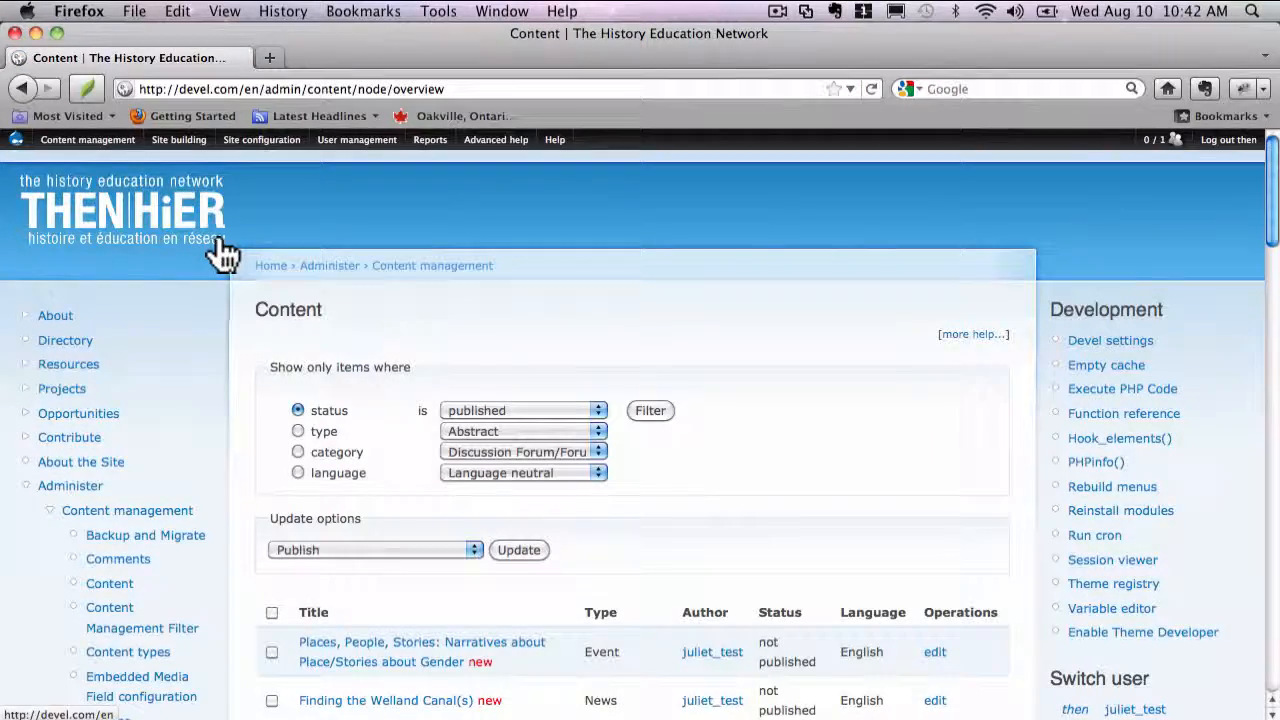
pyautogui.scroll(-3, 504, 294)
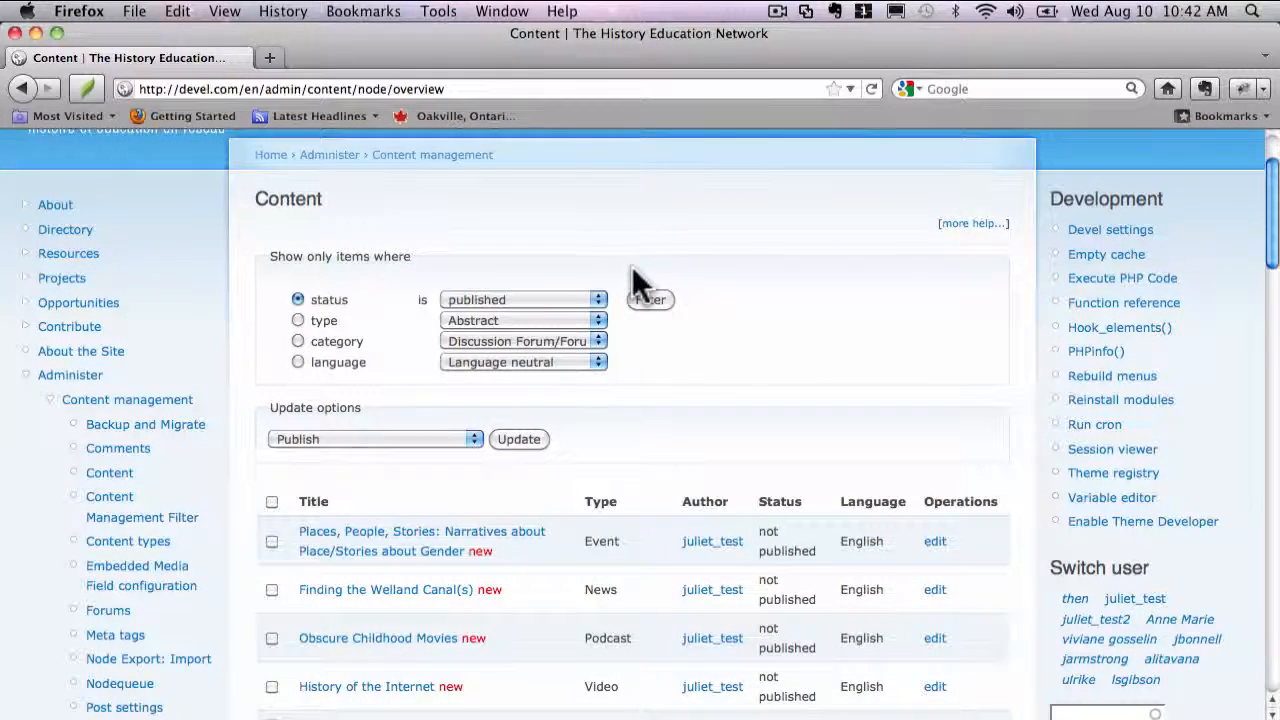
pyautogui.scroll(-20, 632, 268)
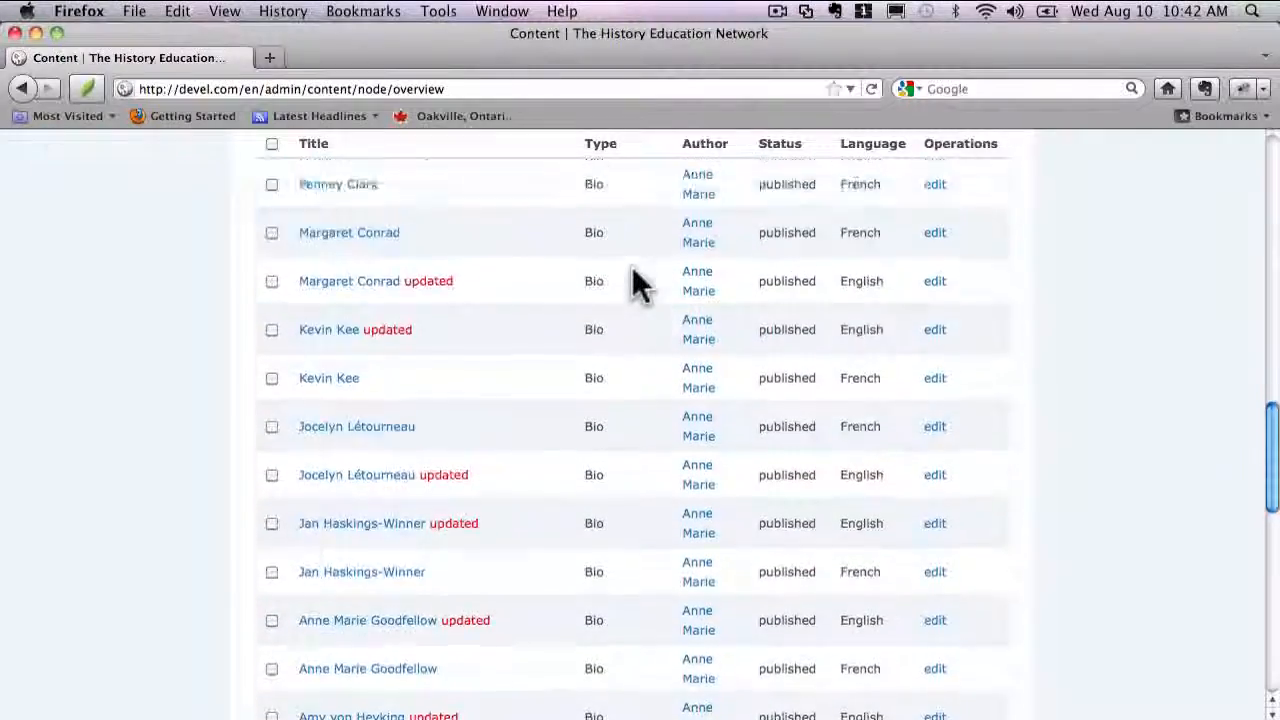
pyautogui.scroll(15, 632, 266)
pyautogui.scroll(4, 632, 268)
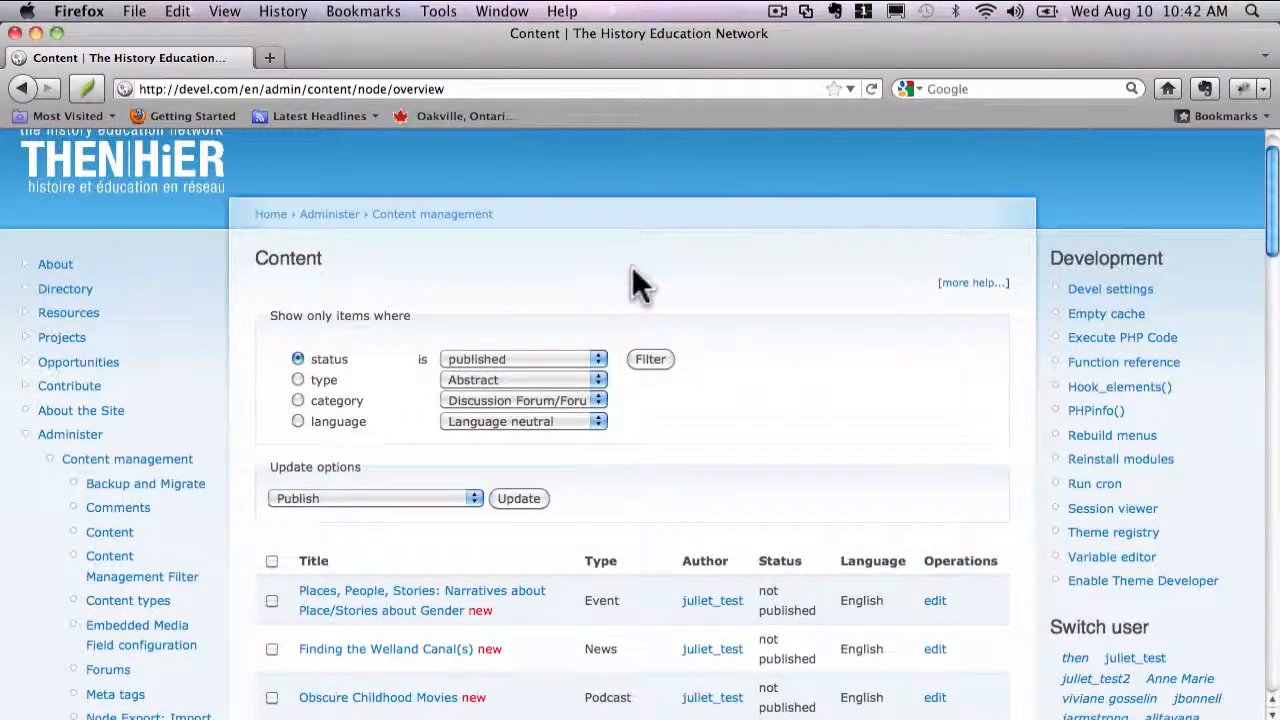
# Step: Filter the content list to show only items whose status is not published
pyautogui.click(561, 358)
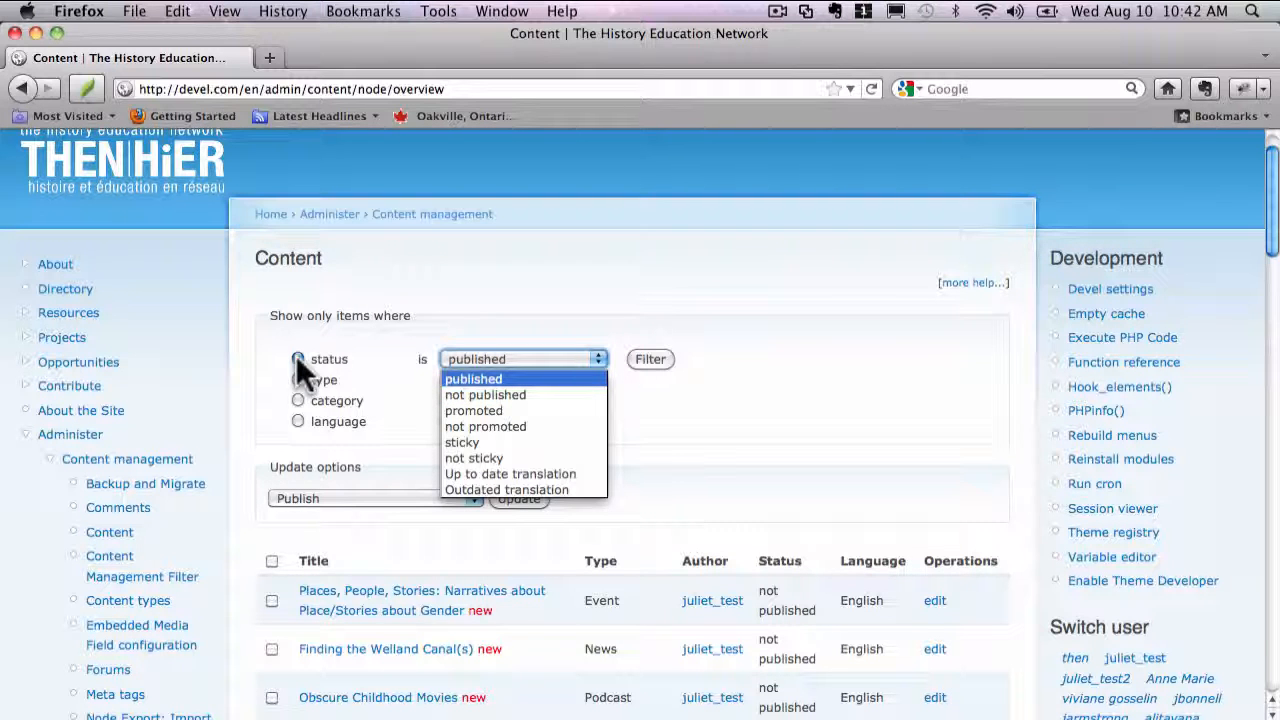
pyautogui.click(504, 393)
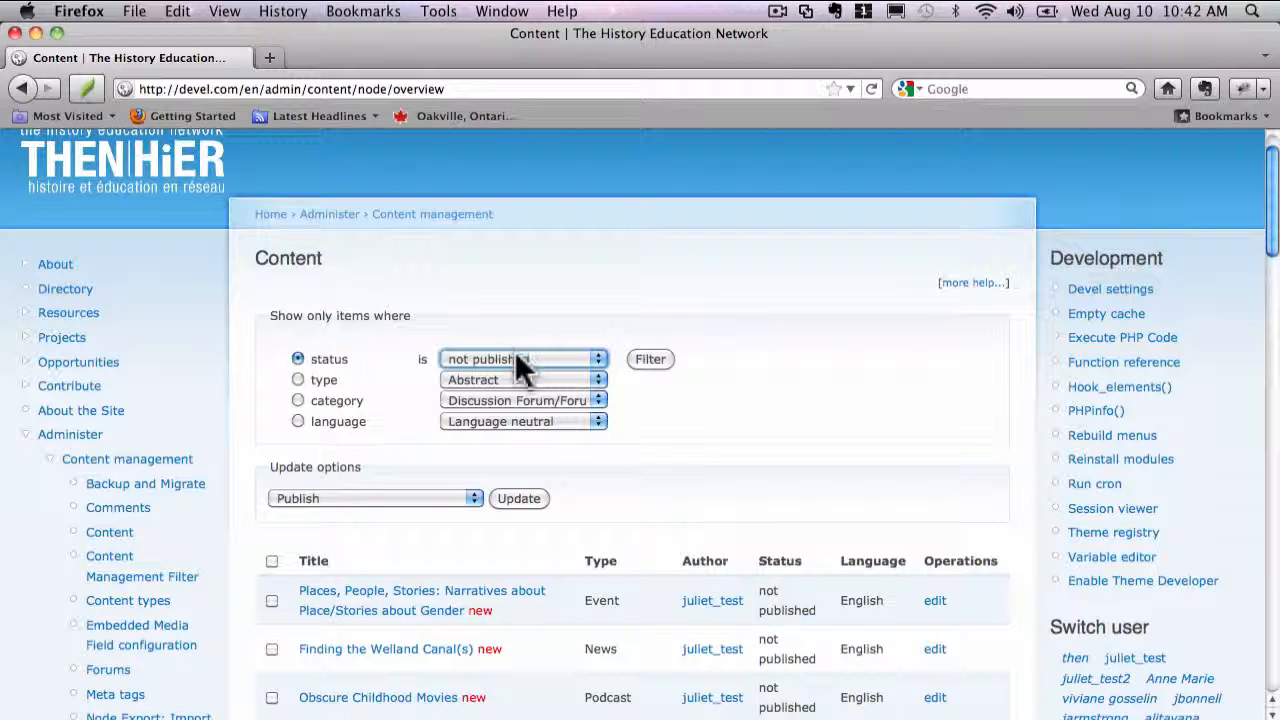
pyautogui.click(652, 360)
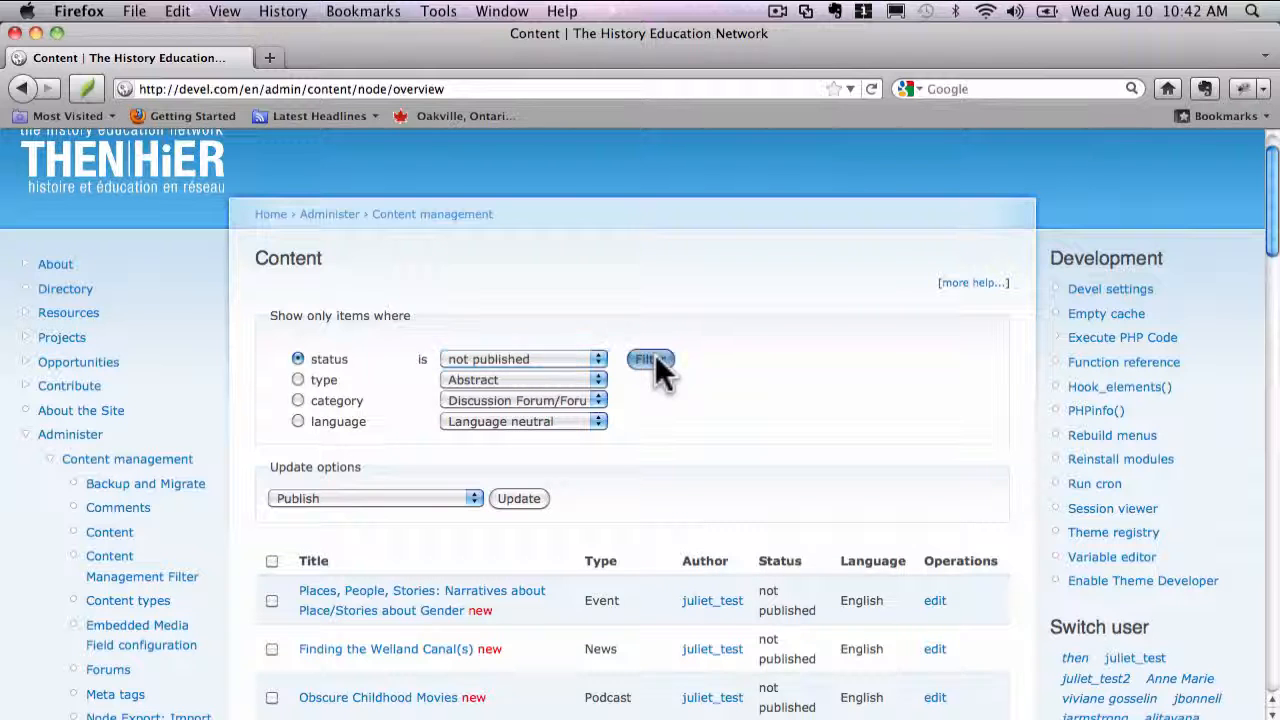
# Step: Review the filtered list, open the event "Places, People, Stories: Narratives about Place/Stories about Gender" and read through its details
pyautogui.scroll(-6, 655, 354)
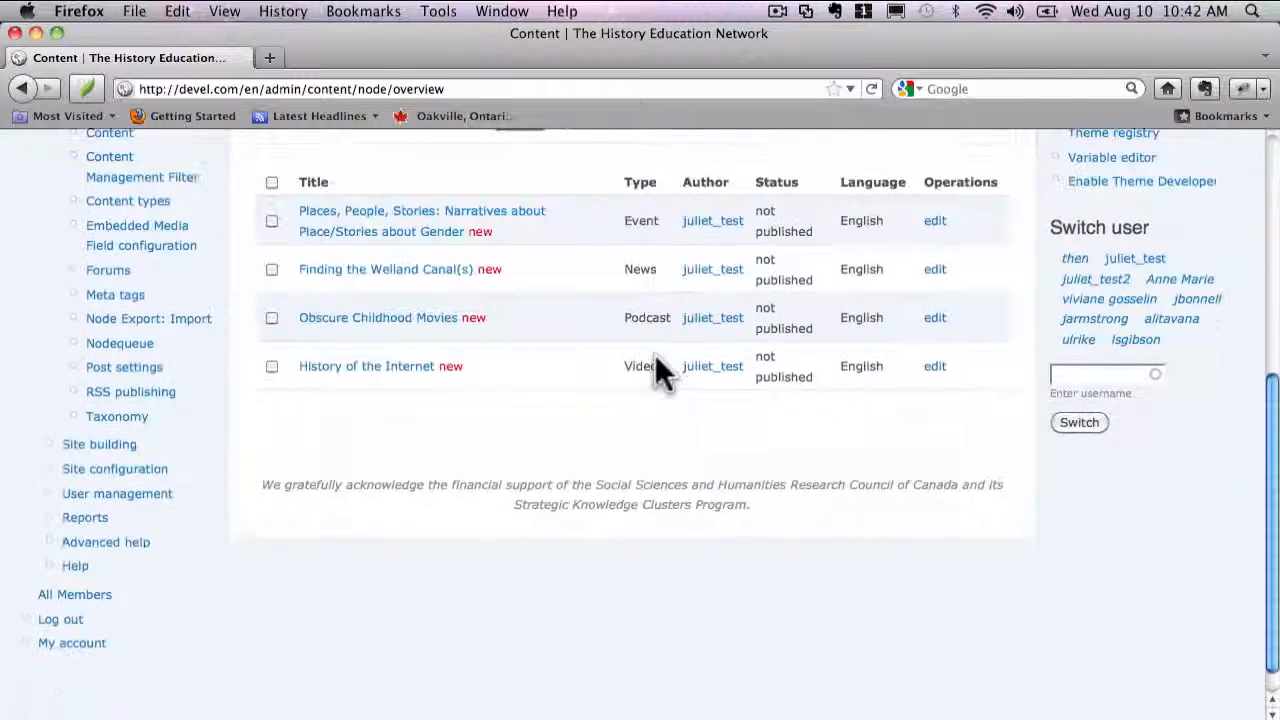
pyautogui.scroll(6, 655, 354)
pyautogui.scroll(-4, 655, 365)
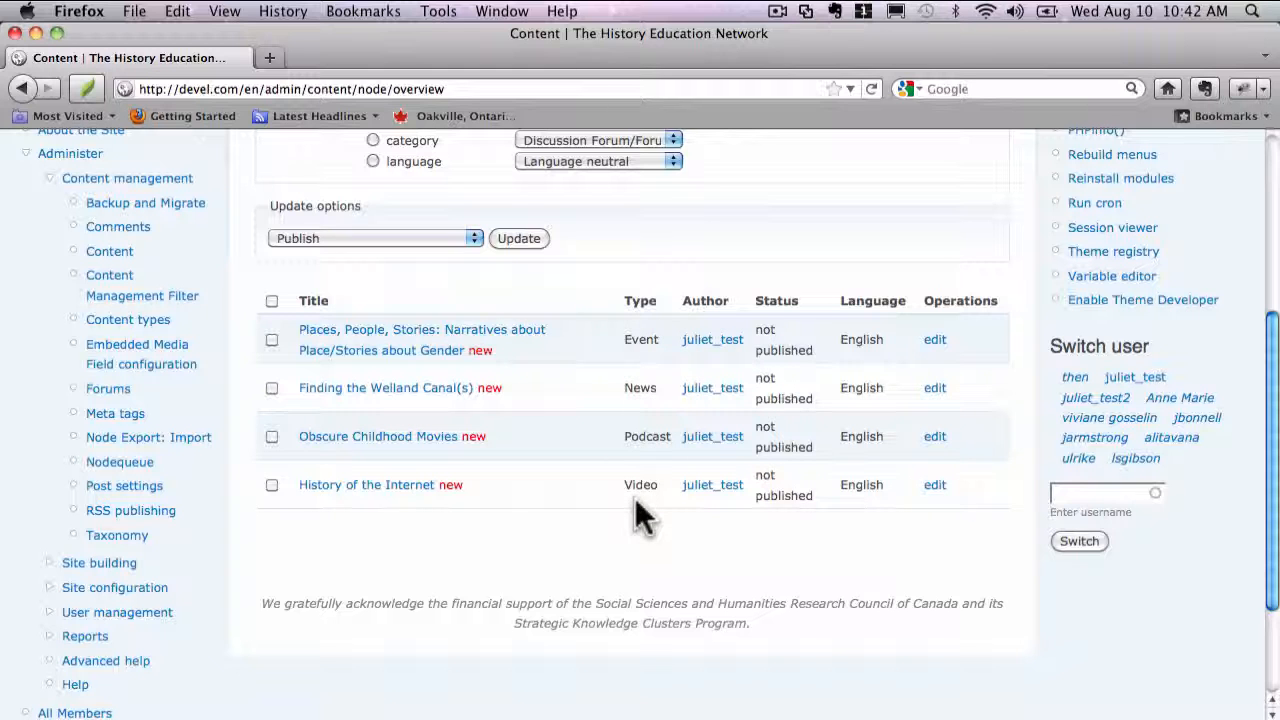
pyautogui.scroll(5, 630, 409)
pyautogui.scroll(-3, 621, 395)
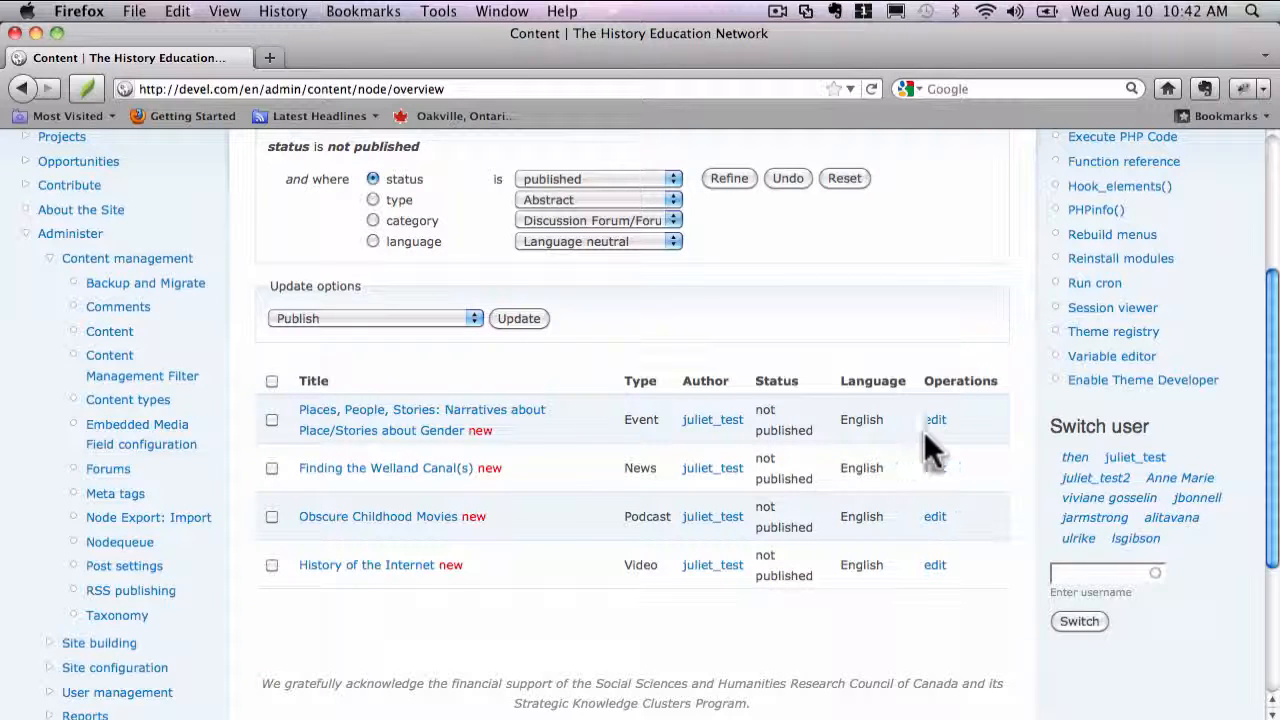
pyautogui.click(413, 425)
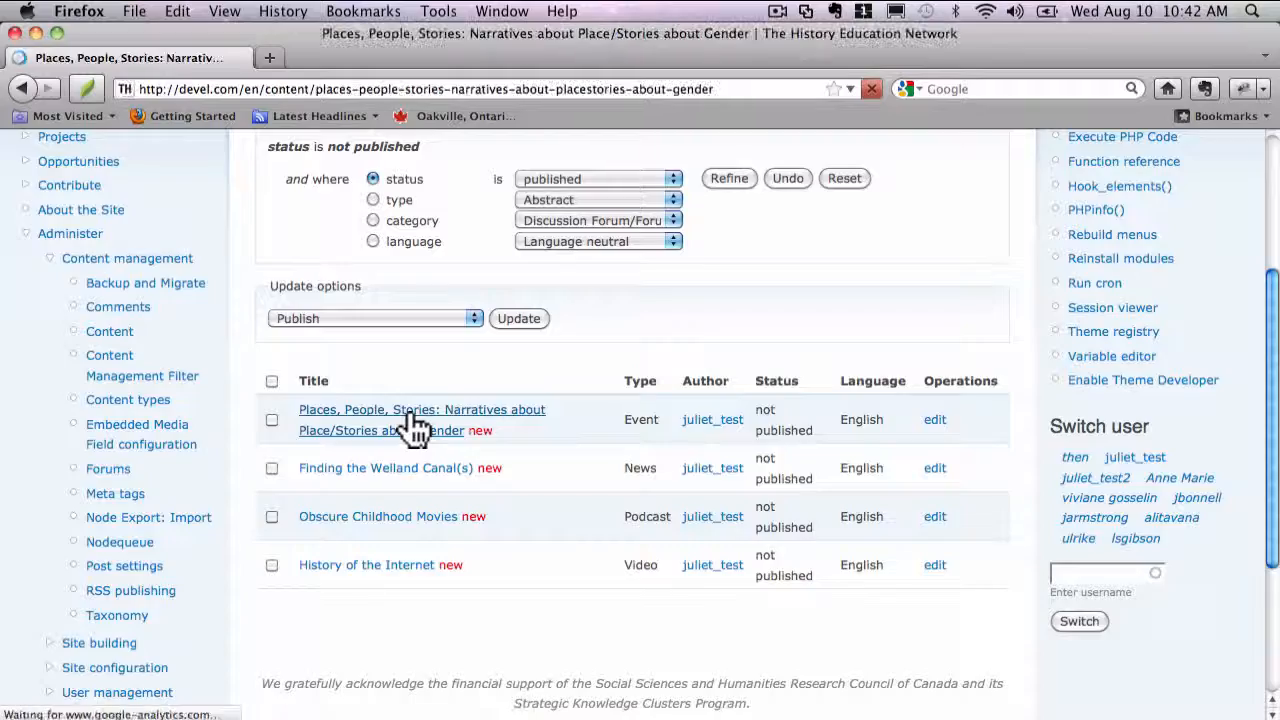
pyautogui.scroll(-5, 407, 410)
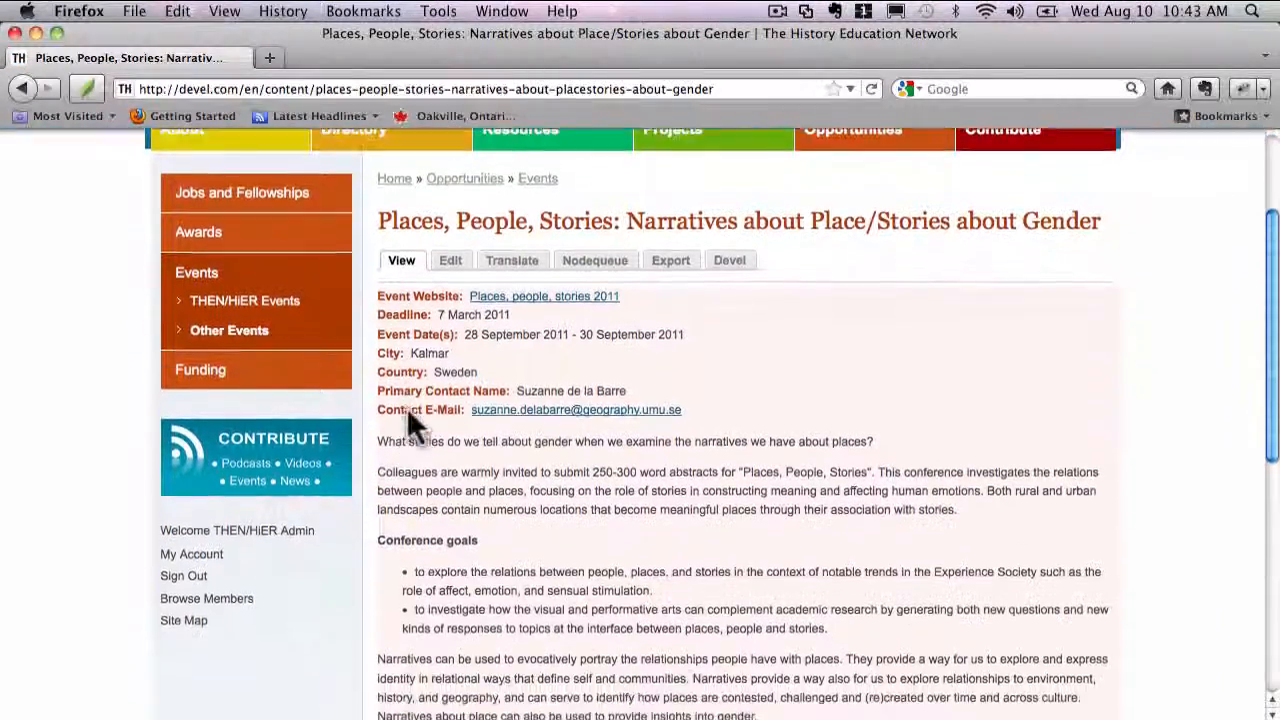
pyautogui.scroll(1, 407, 410)
pyautogui.scroll(-4, 407, 410)
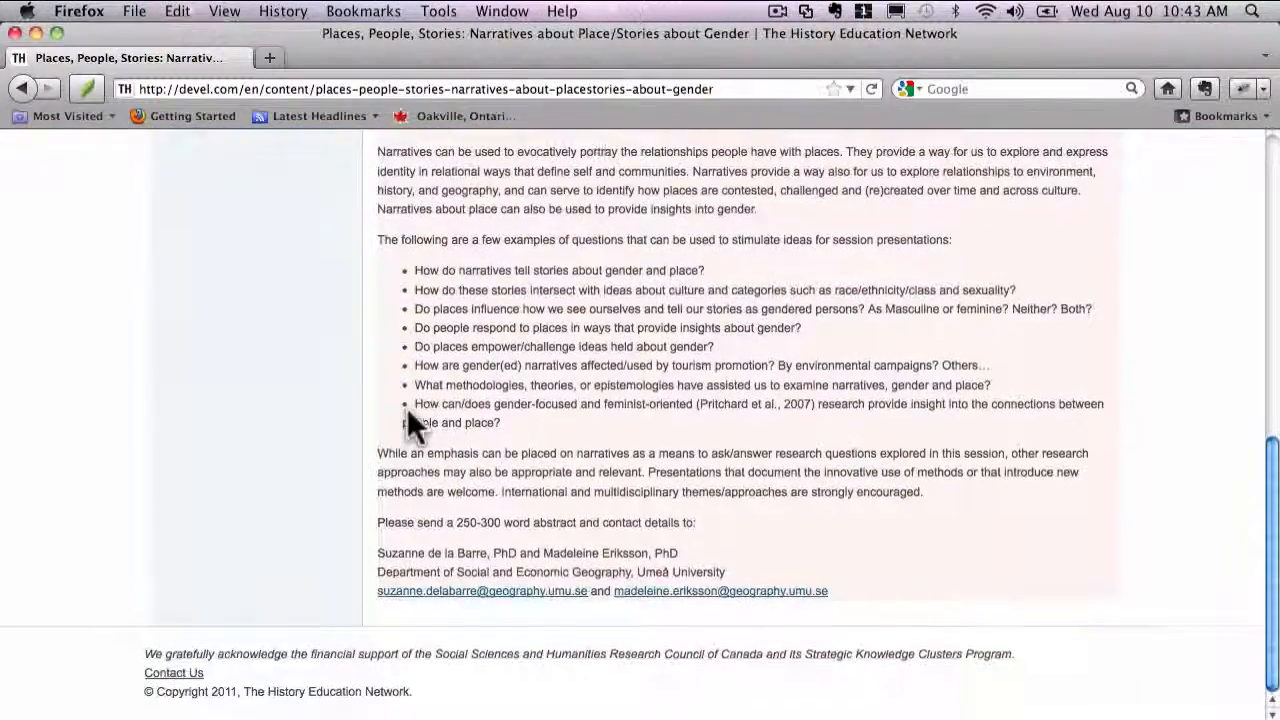
pyautogui.scroll(4, 407, 410)
pyautogui.scroll(3, 407, 410)
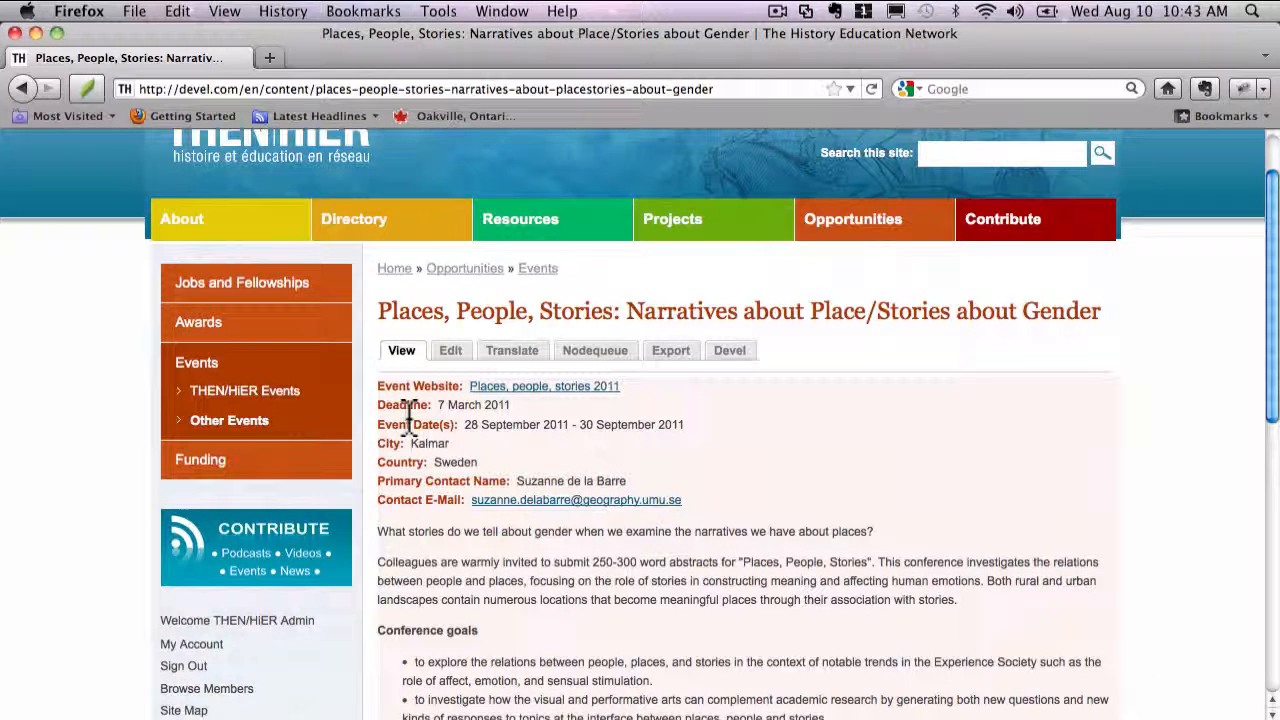
# Step: Edit the "Places, People, Stories" event, mark it as Published and save it
pyautogui.click(451, 366)
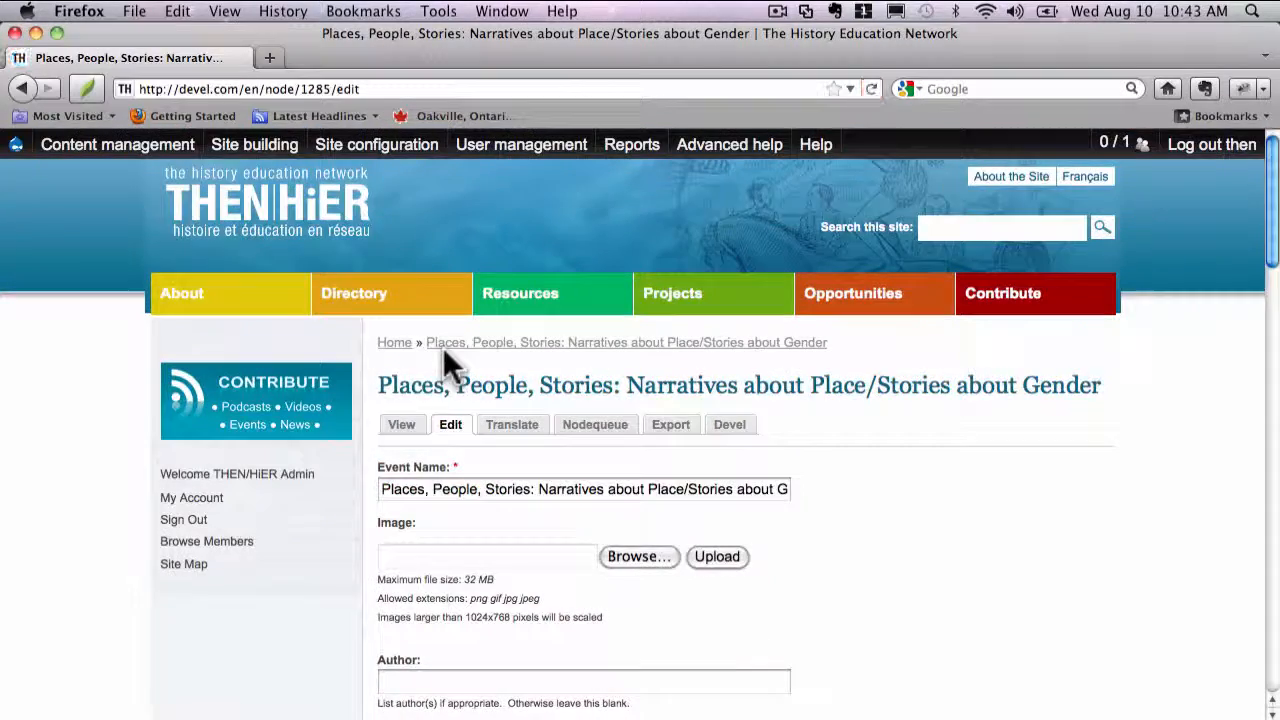
pyautogui.scroll(-15, 450, 367)
pyautogui.rightClick(455, 349)
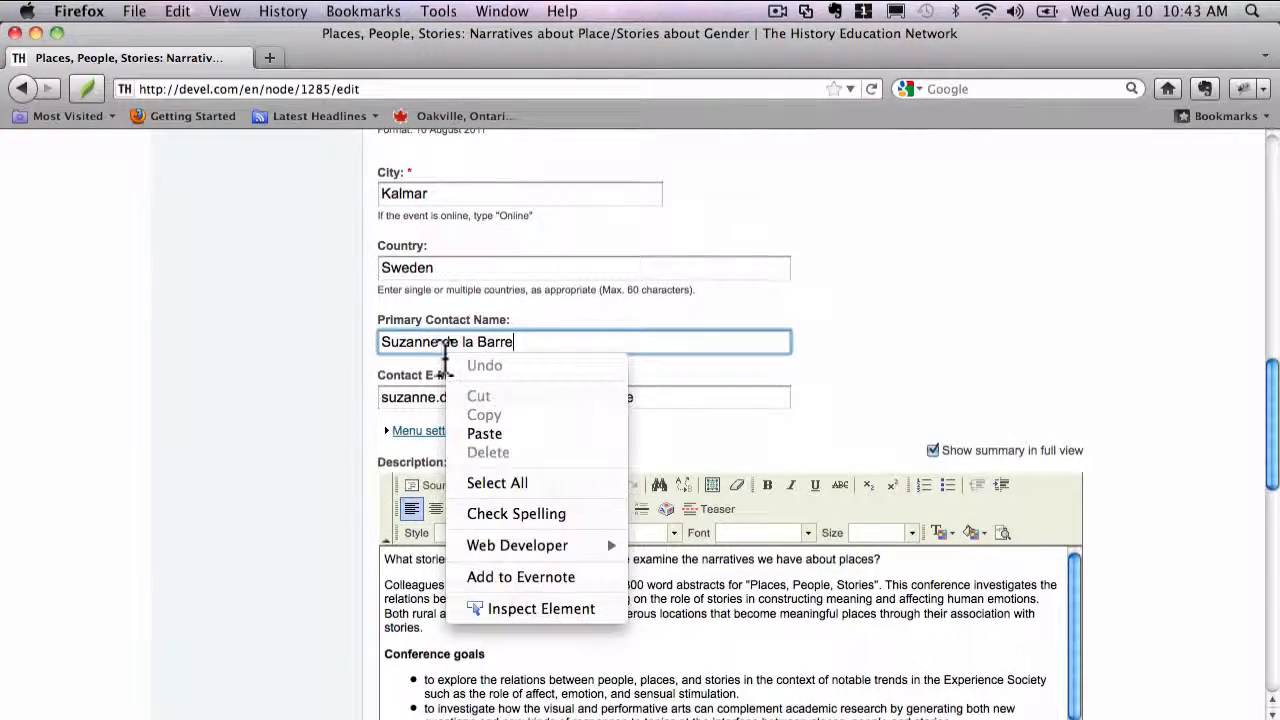
pyautogui.click(212, 374)
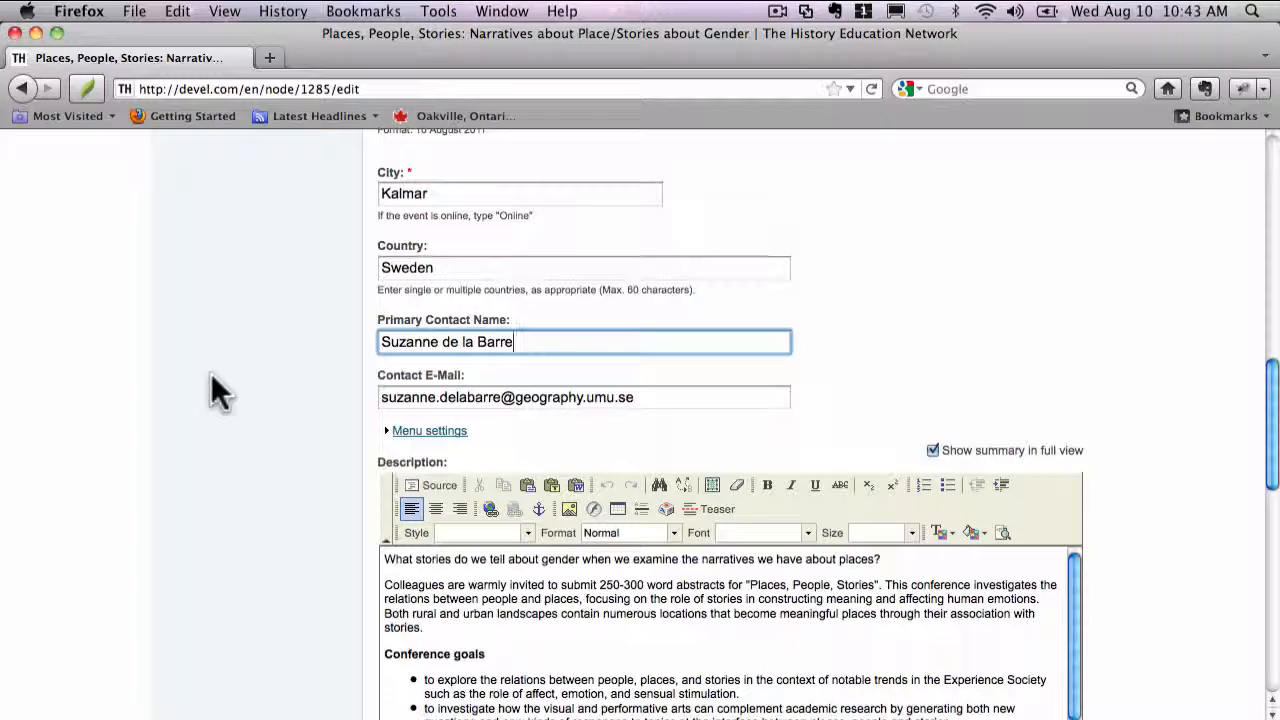
pyautogui.scroll(-2, 211, 373)
pyautogui.scroll(-15, 211, 373)
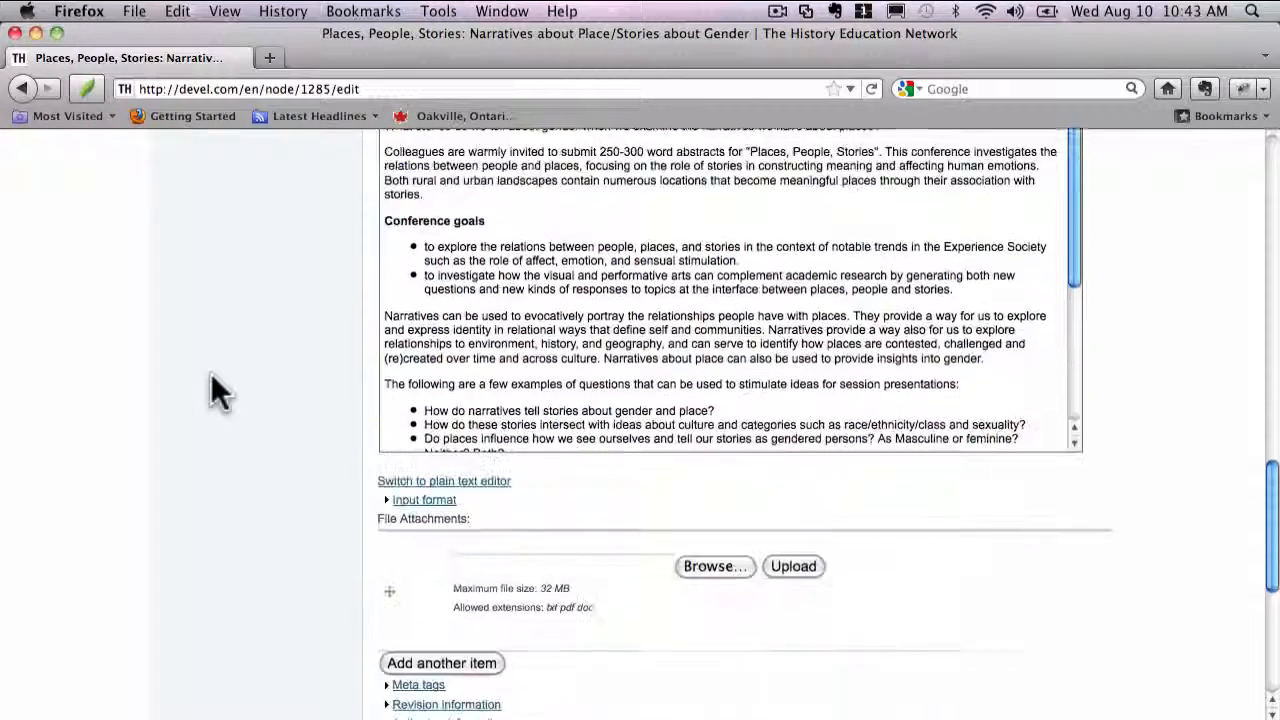
pyautogui.scroll(-1, 211, 373)
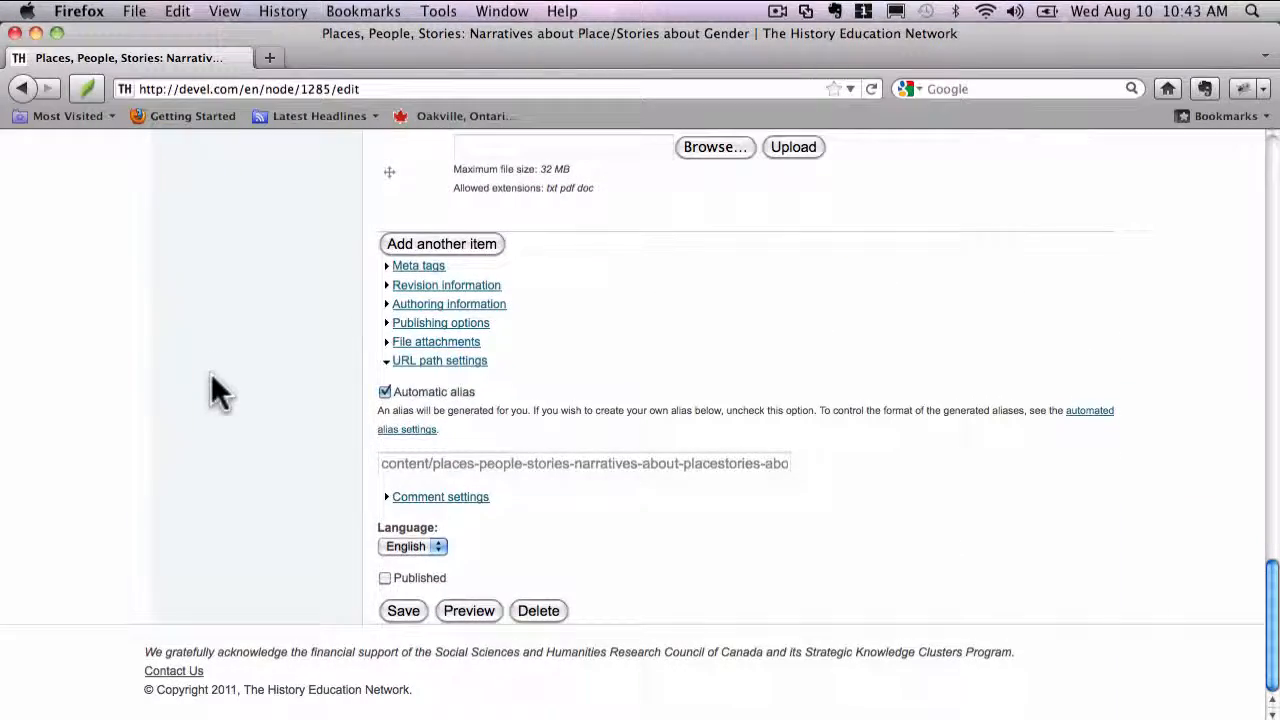
pyautogui.click(385, 578)
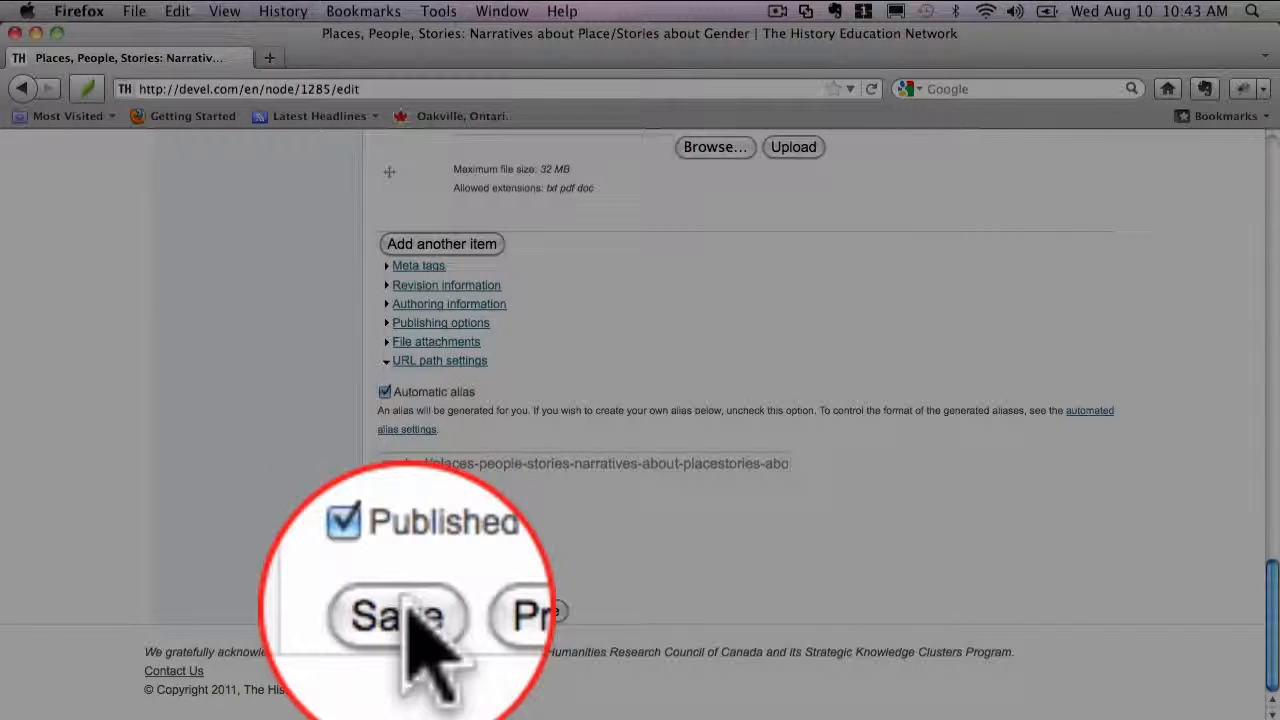
pyautogui.click(403, 610)
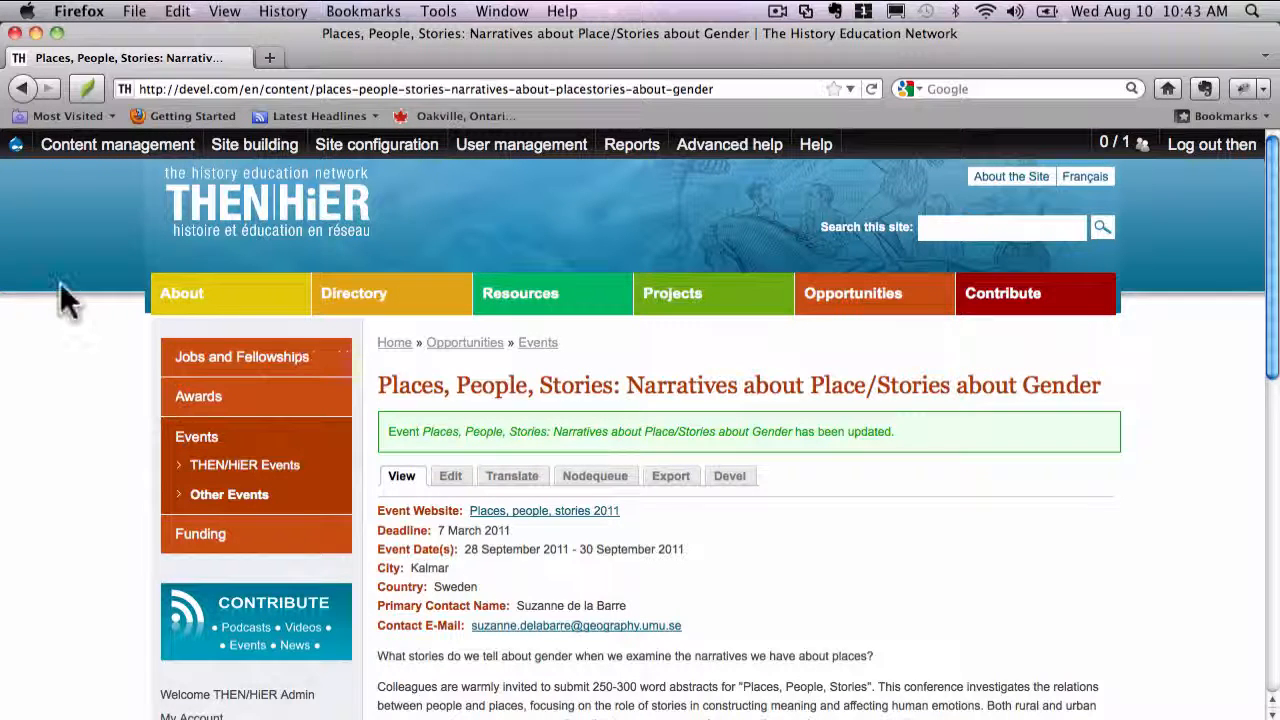
# Step: Return to the administrative content list from the saved event
pyautogui.moveTo(85, 165)
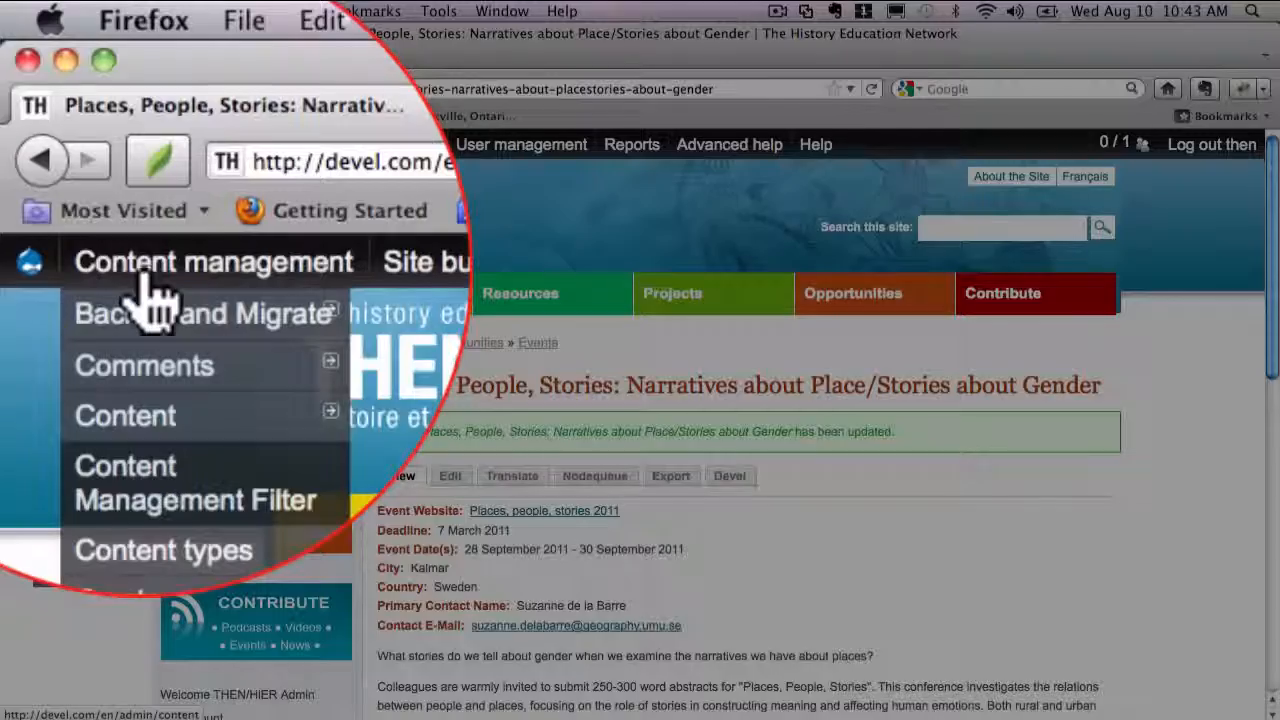
pyautogui.moveTo(145, 410)
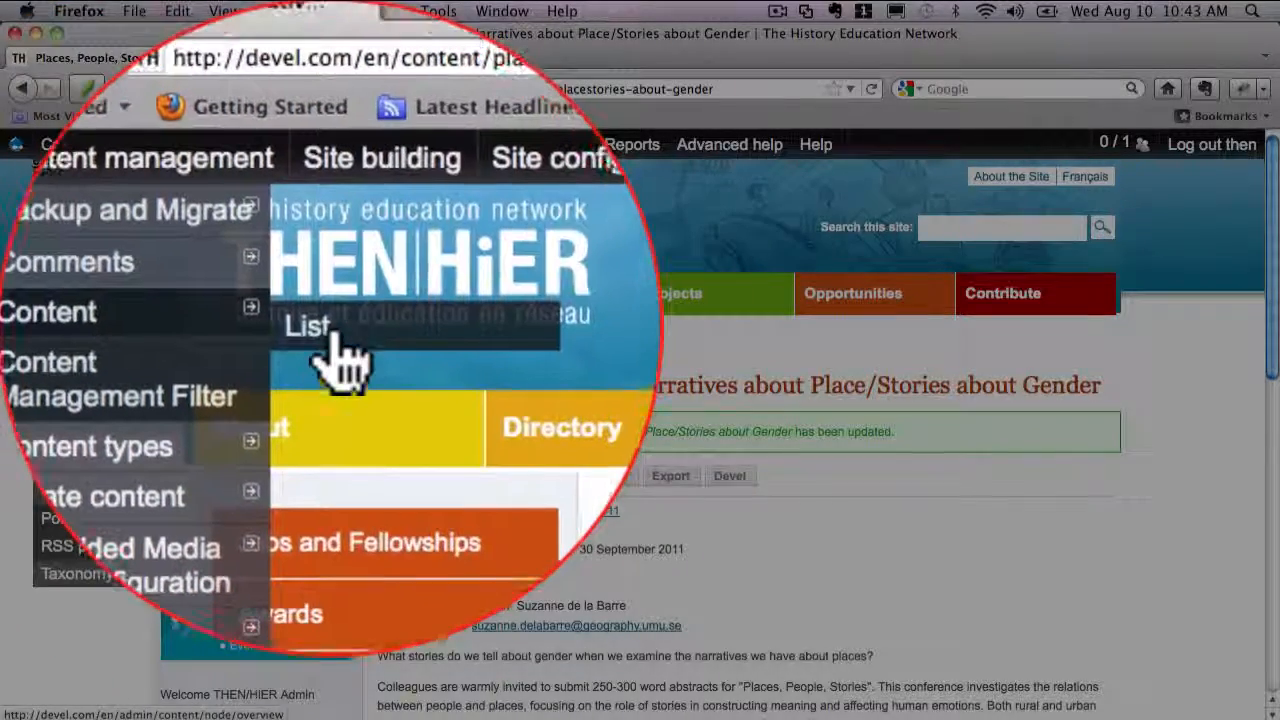
pyautogui.click(229, 248)
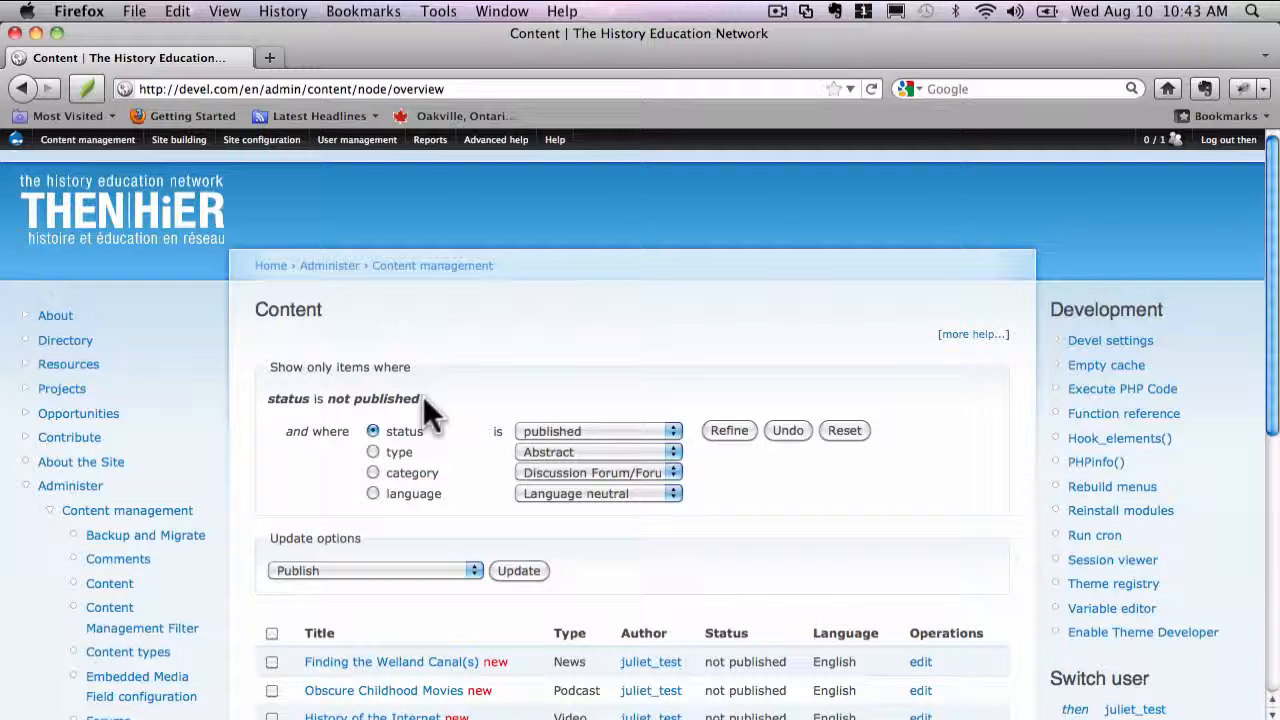
pyautogui.scroll(-3, 422, 395)
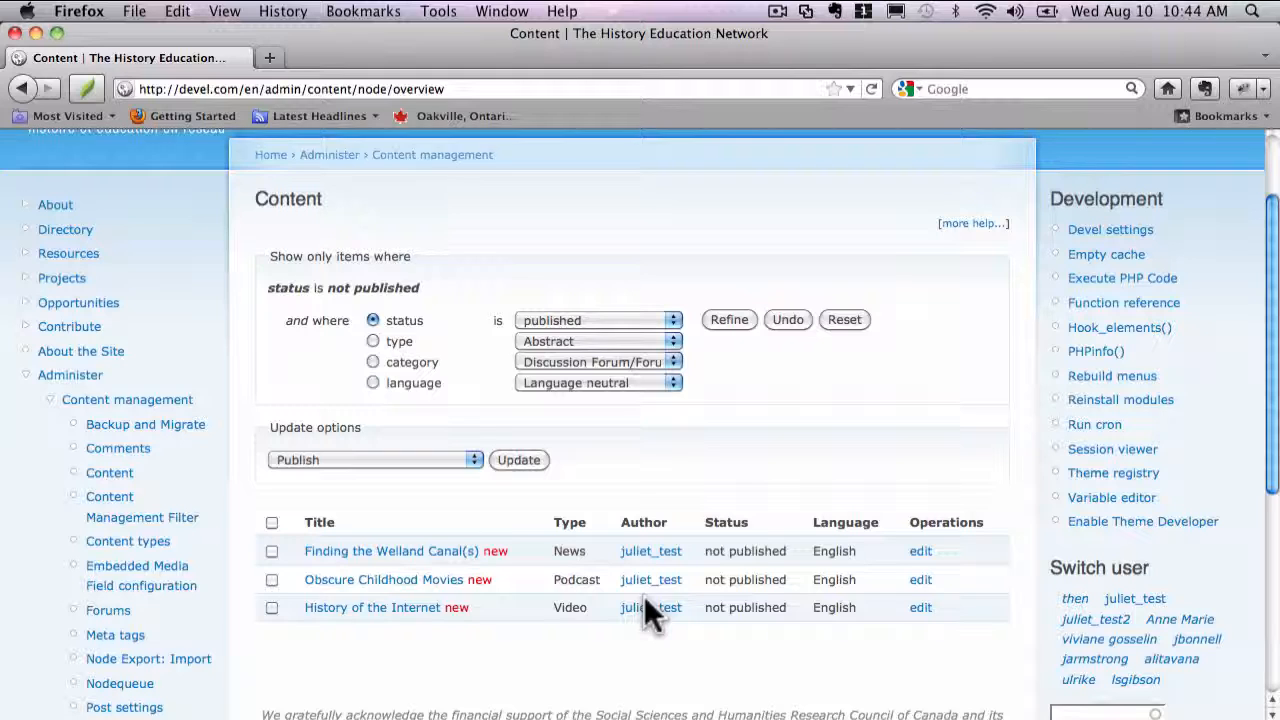
pyautogui.click(271, 551)
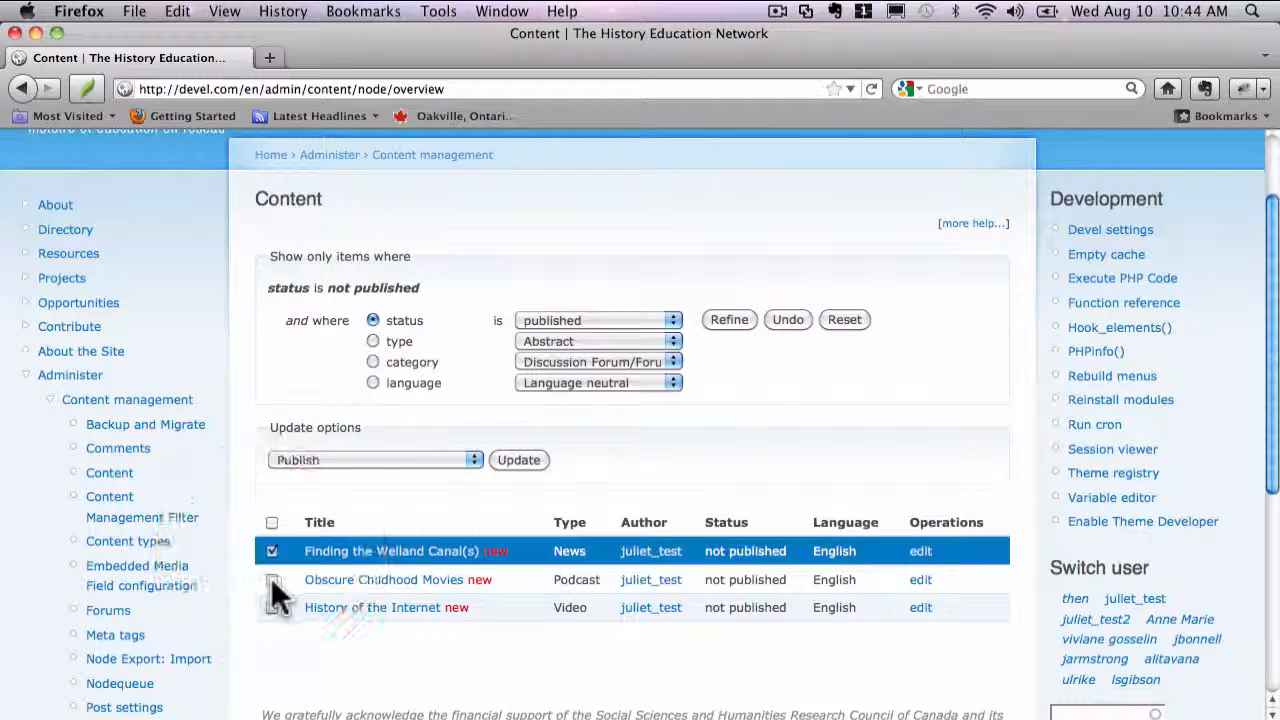
pyautogui.click(271, 579)
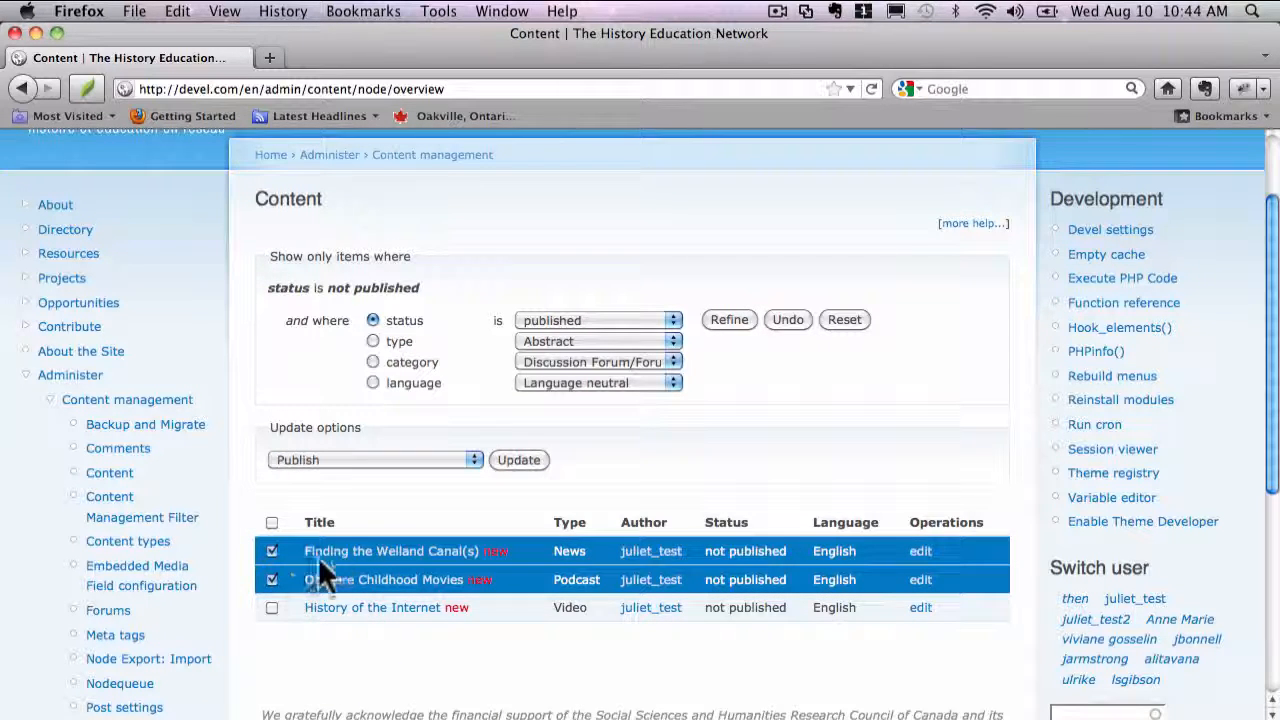
pyautogui.click(270, 607)
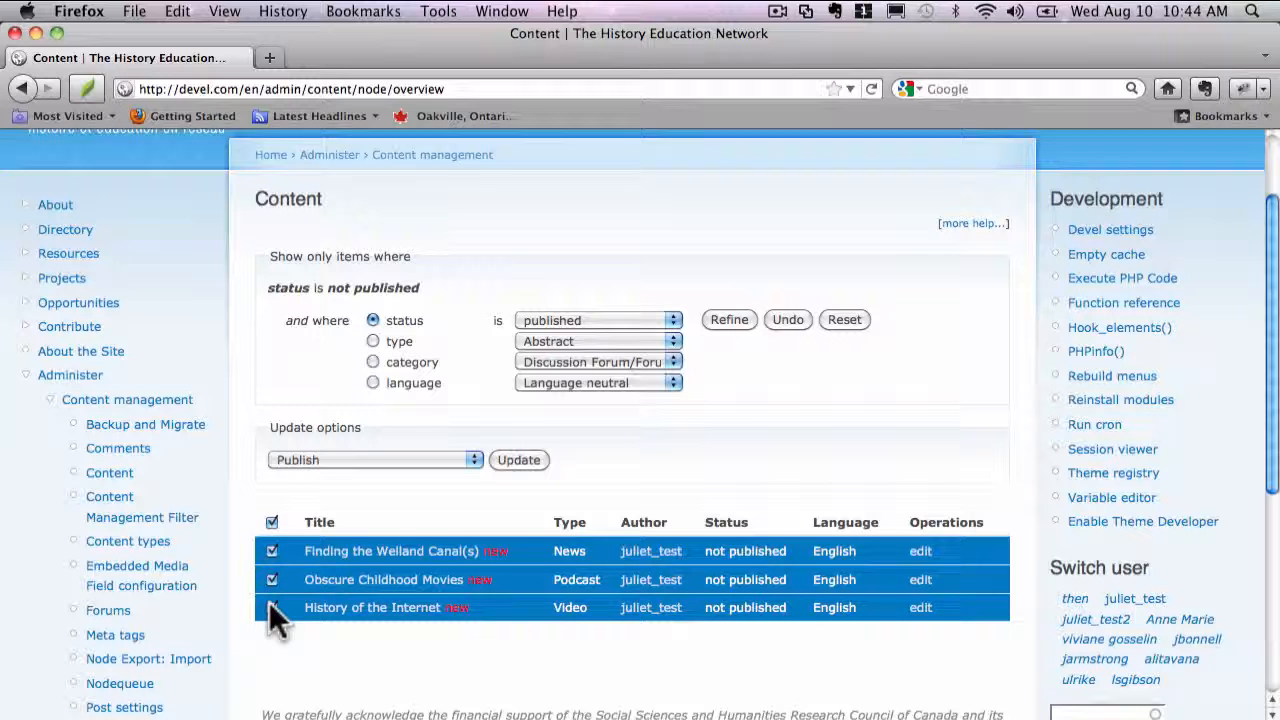
pyautogui.click(271, 551)
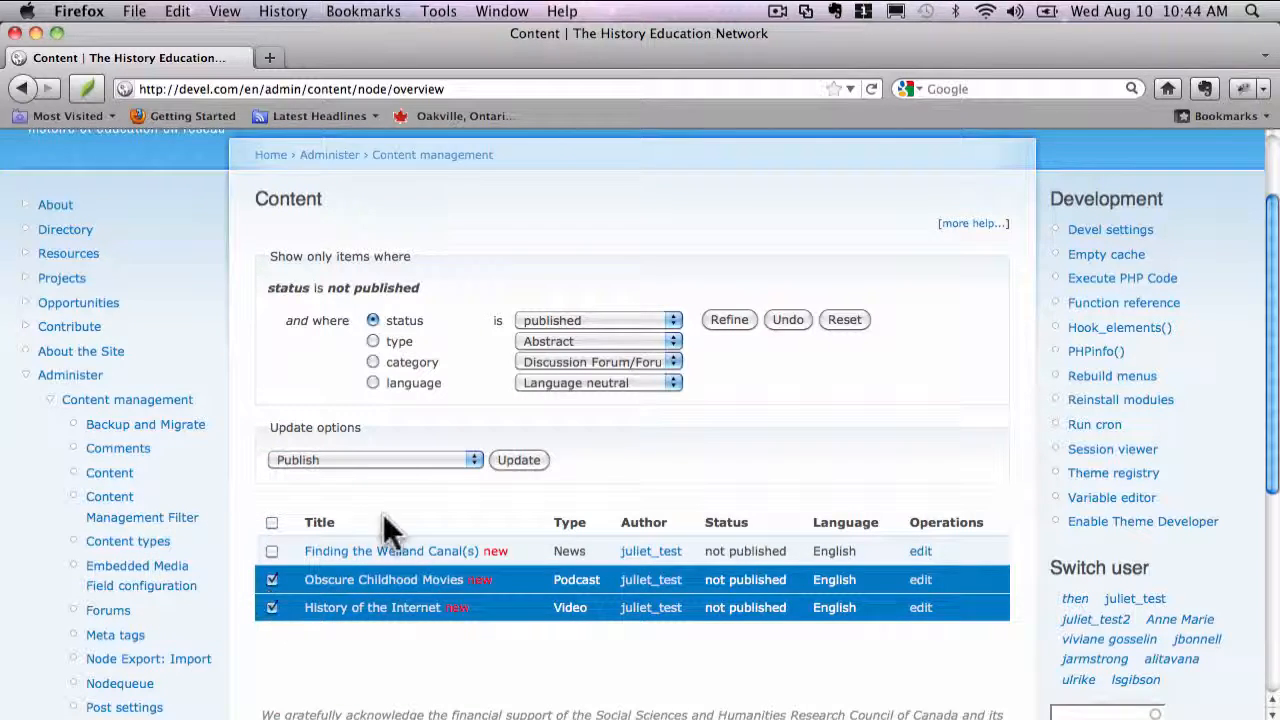
pyautogui.click(271, 580)
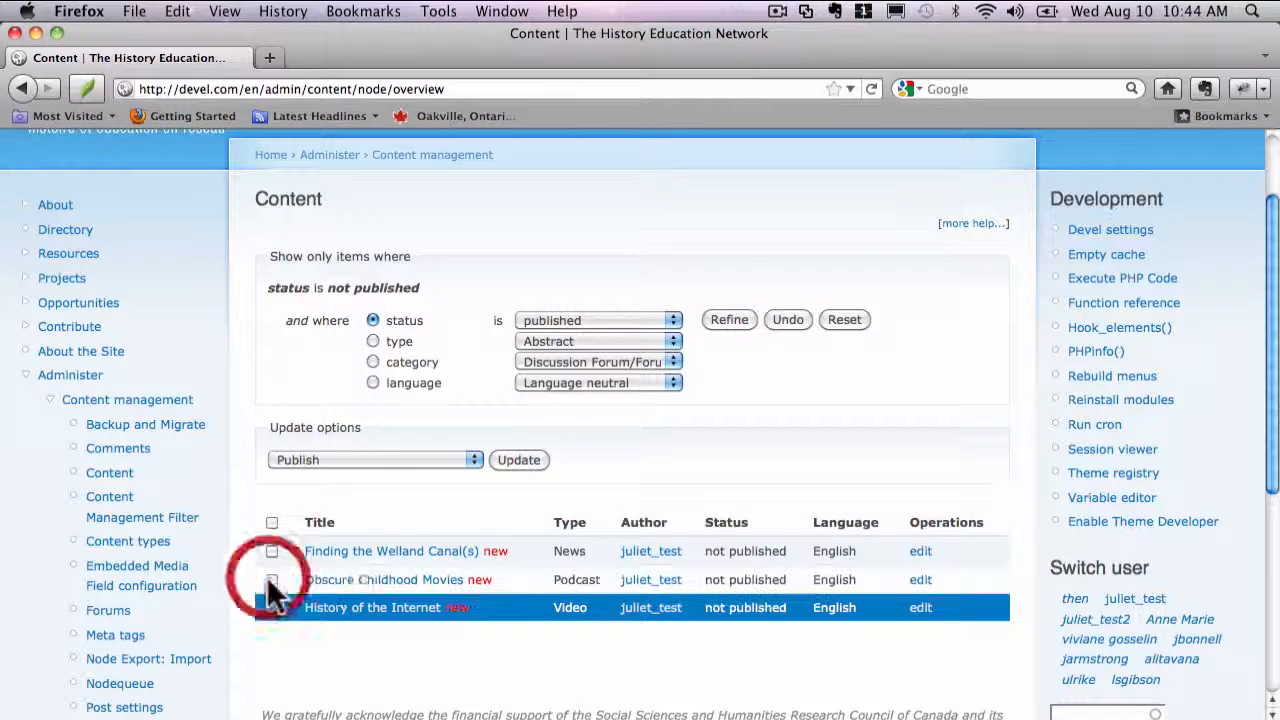
pyautogui.click(271, 608)
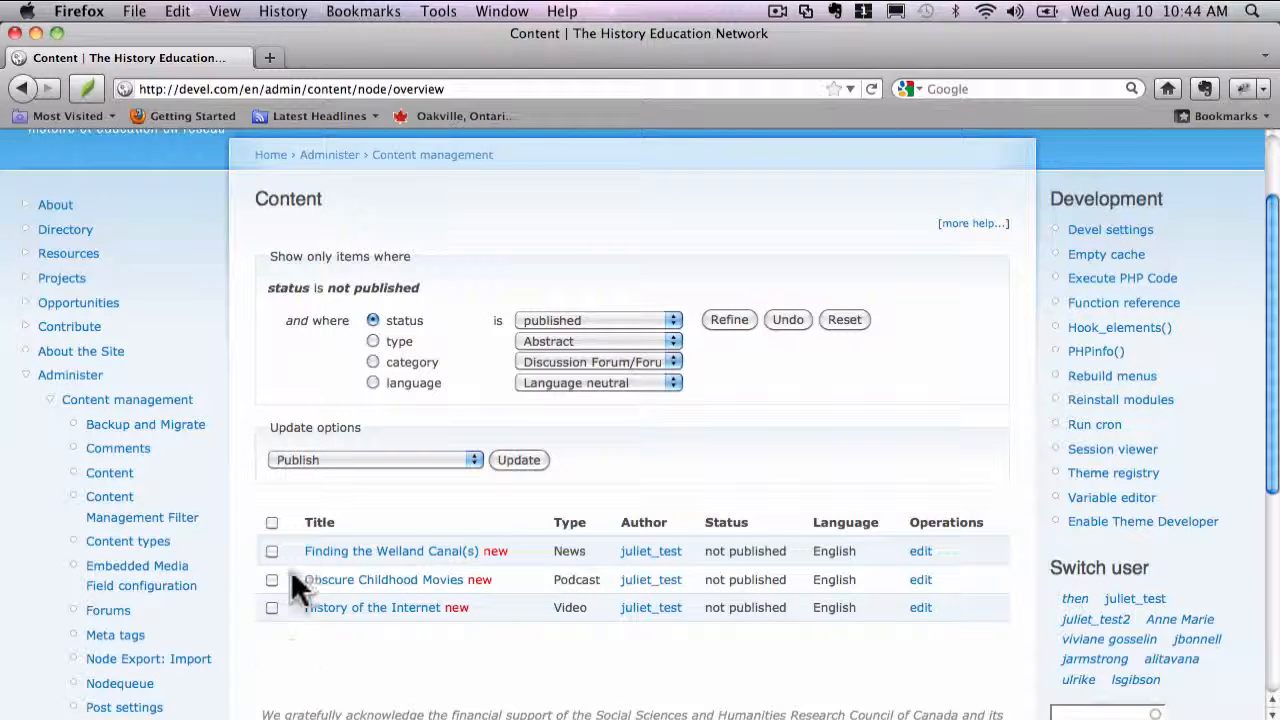
# Step: Select all items in the filtered content list at once and apply the Publish update to them
pyautogui.click(272, 522)
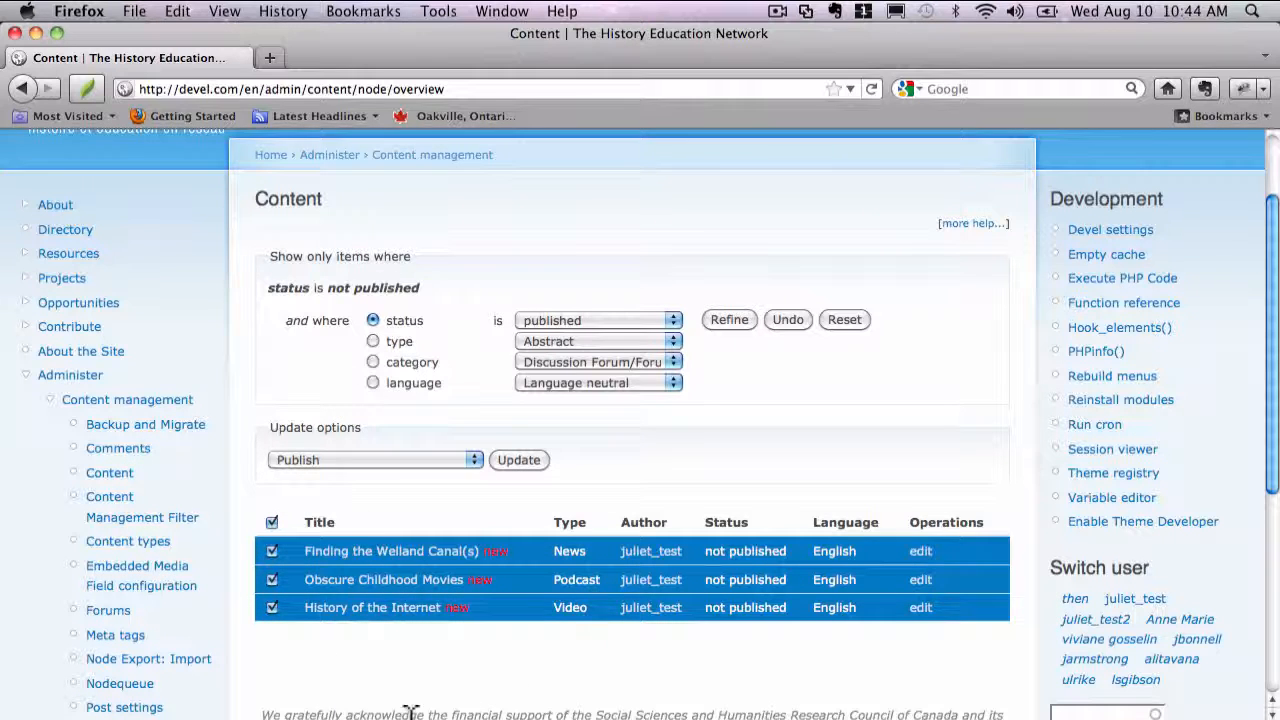
pyautogui.click(468, 459)
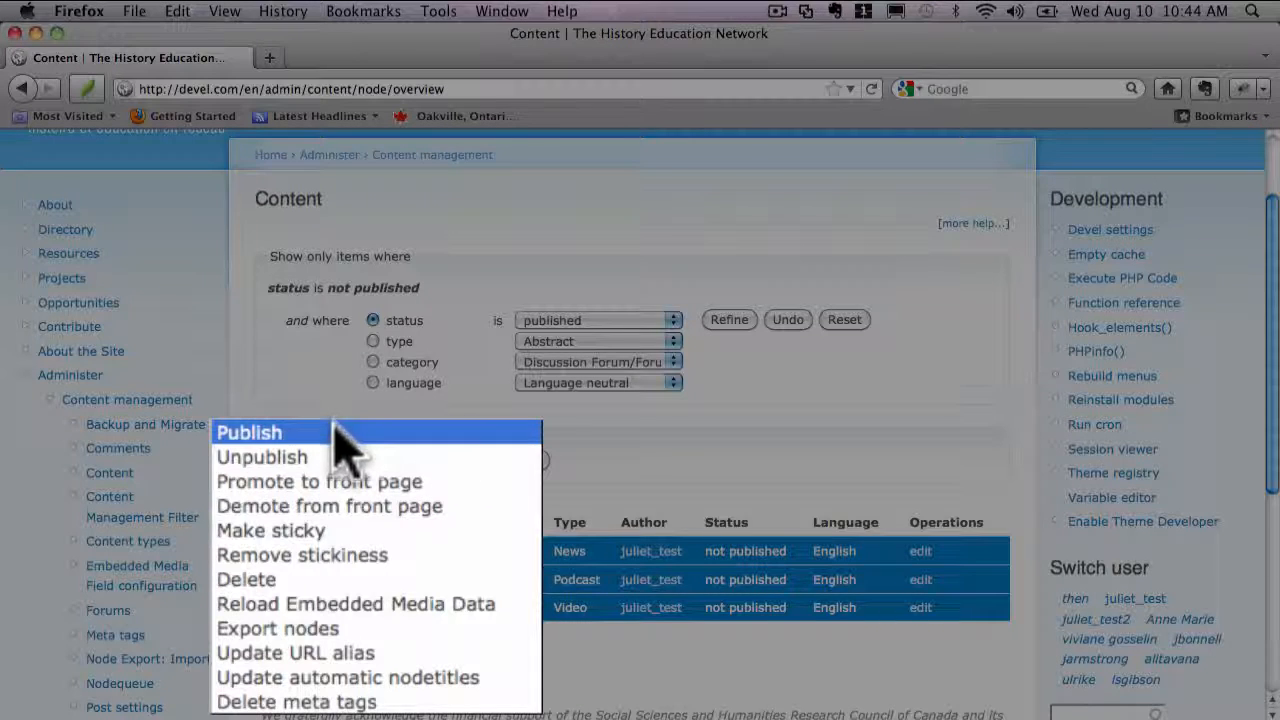
pyautogui.click(337, 436)
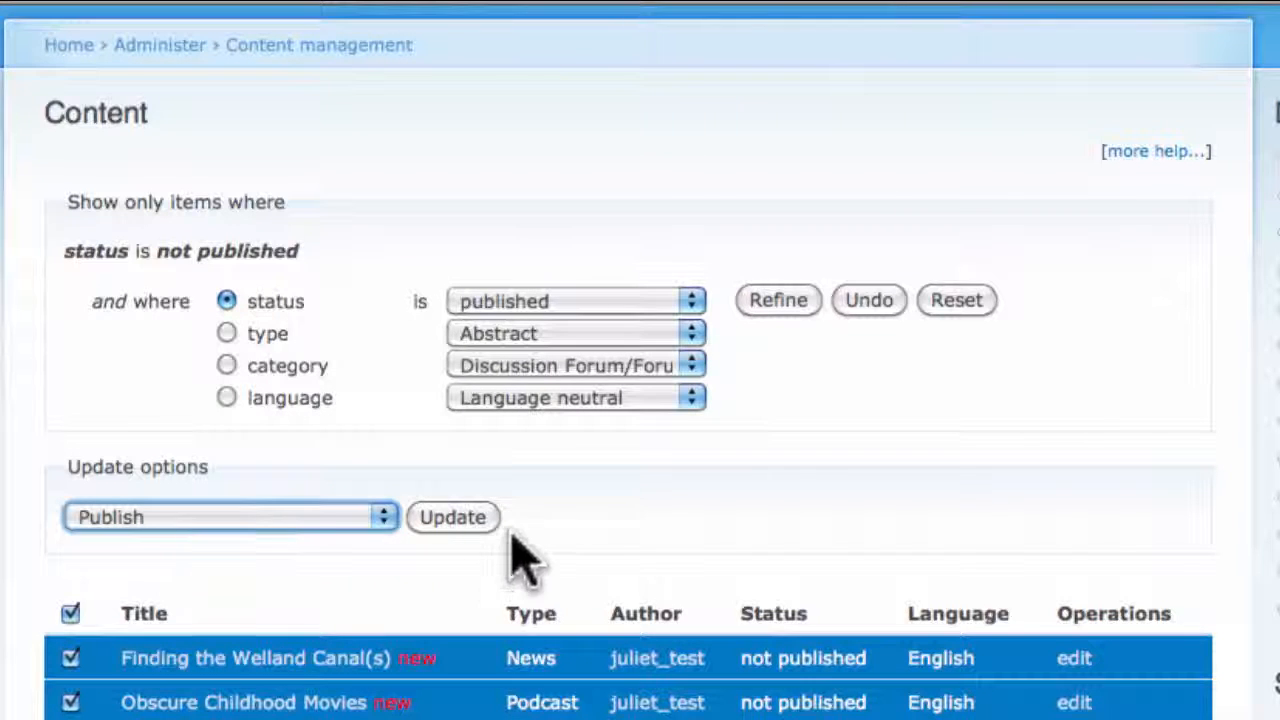
pyautogui.click(477, 517)
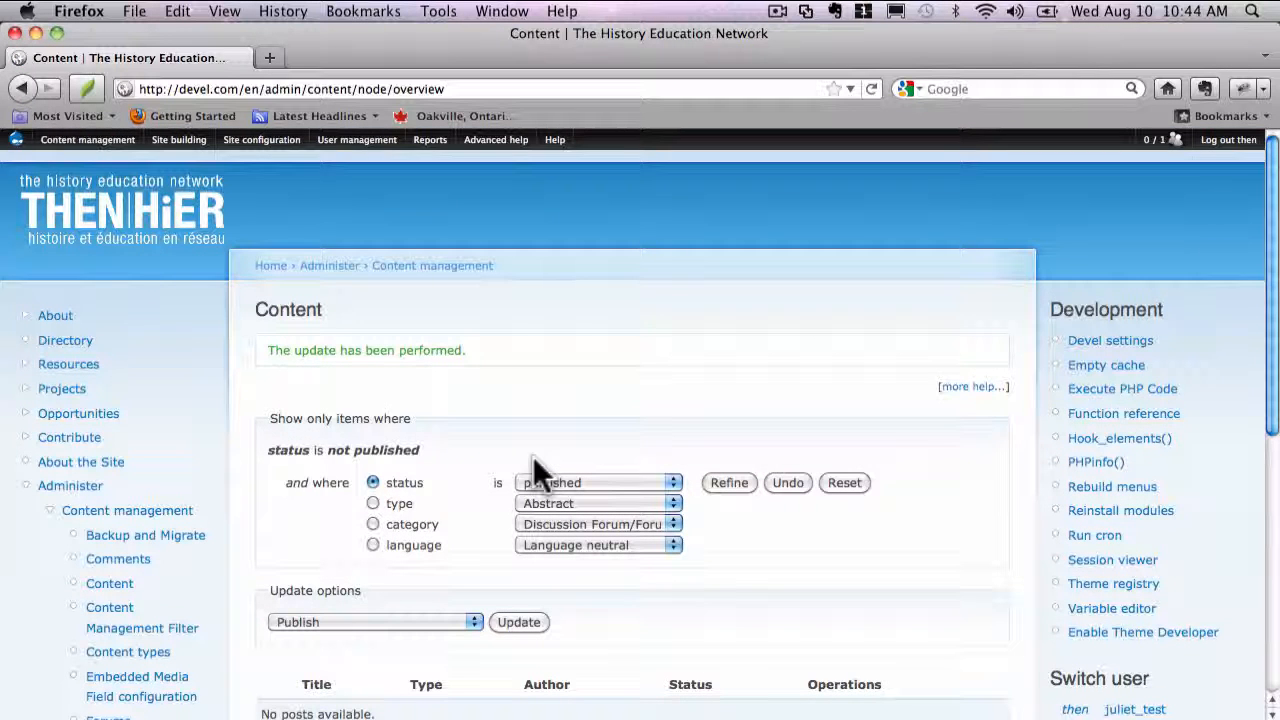
# Step: Open the site's home page and examine the News, Events and Podcasts & Videos listings for the published items
pyautogui.click(93, 223)
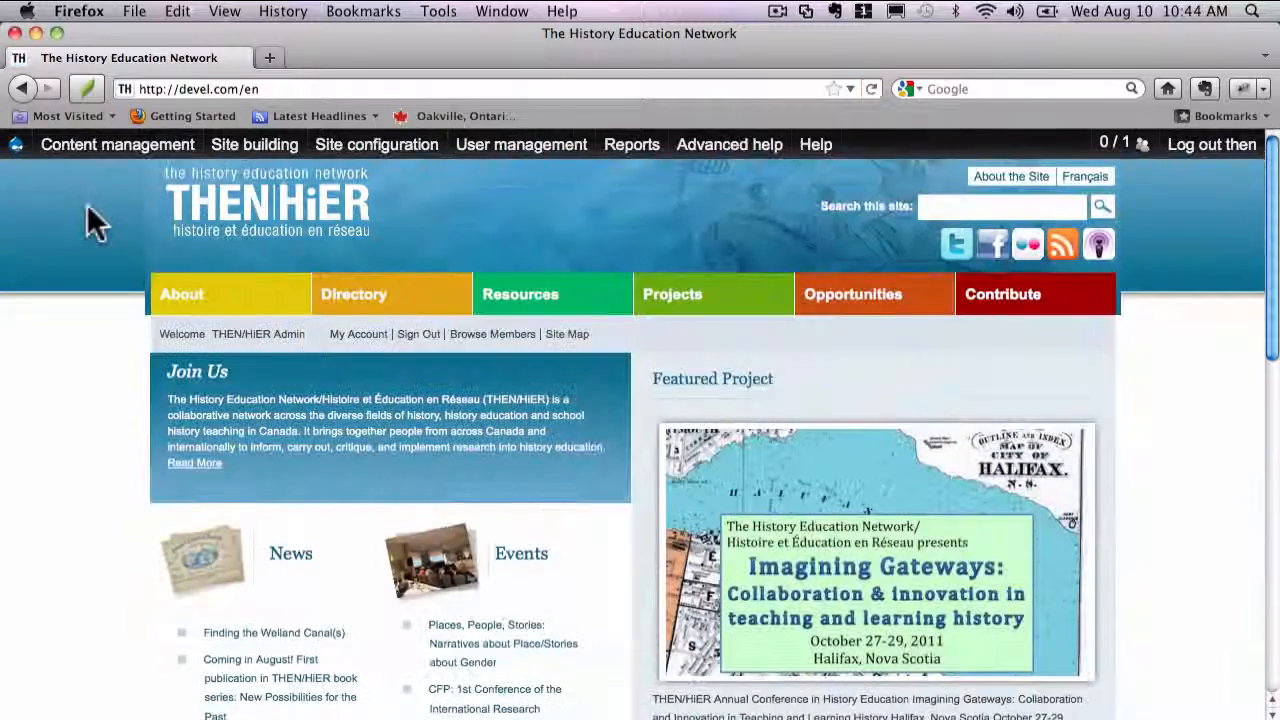
pyautogui.scroll(-2, 88, 221)
pyautogui.scroll(-1, 87, 205)
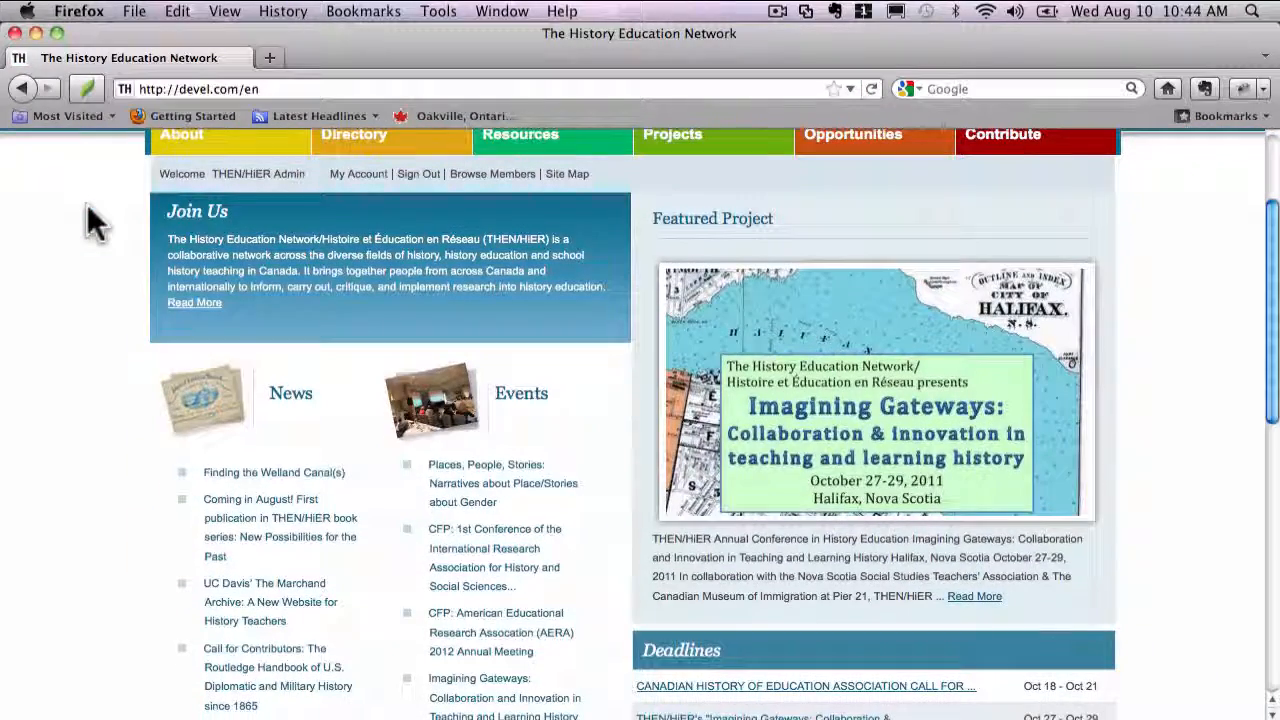
pyautogui.scroll(-2, 87, 205)
pyautogui.scroll(-1, 87, 204)
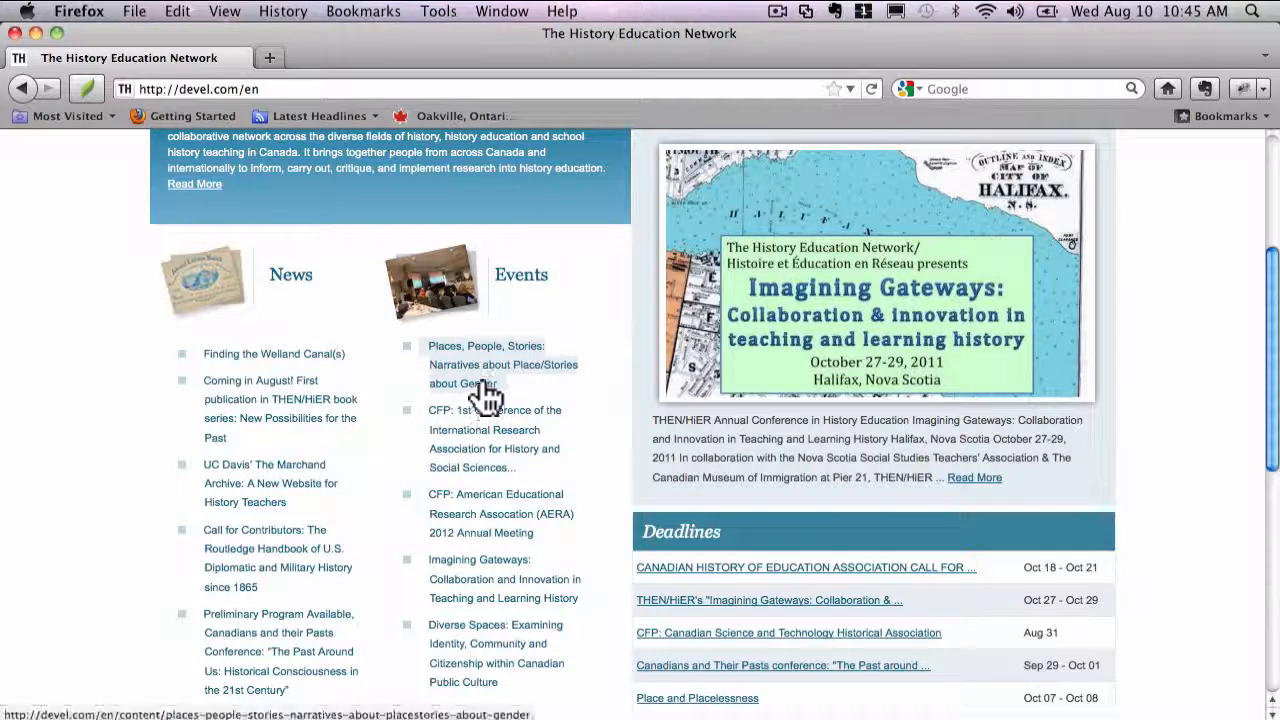
pyautogui.scroll(-3, 486, 394)
pyautogui.scroll(-5, 512, 490)
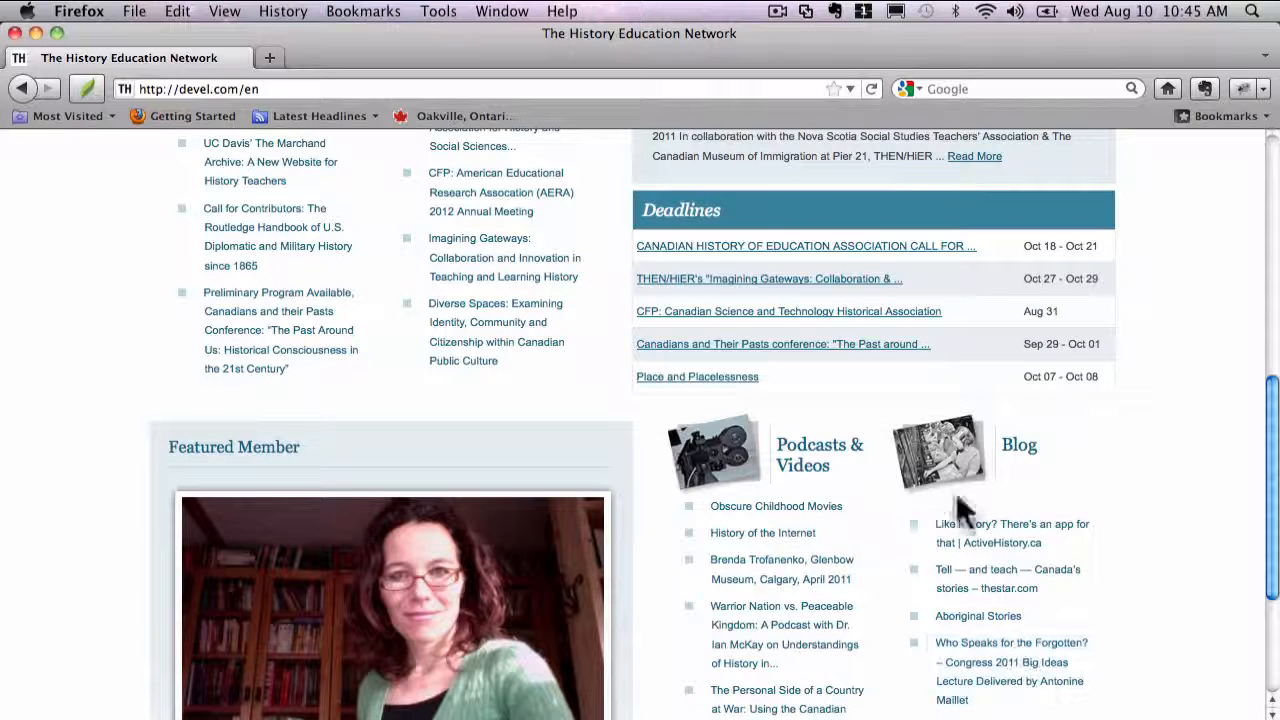
pyautogui.scroll(5, 790, 480)
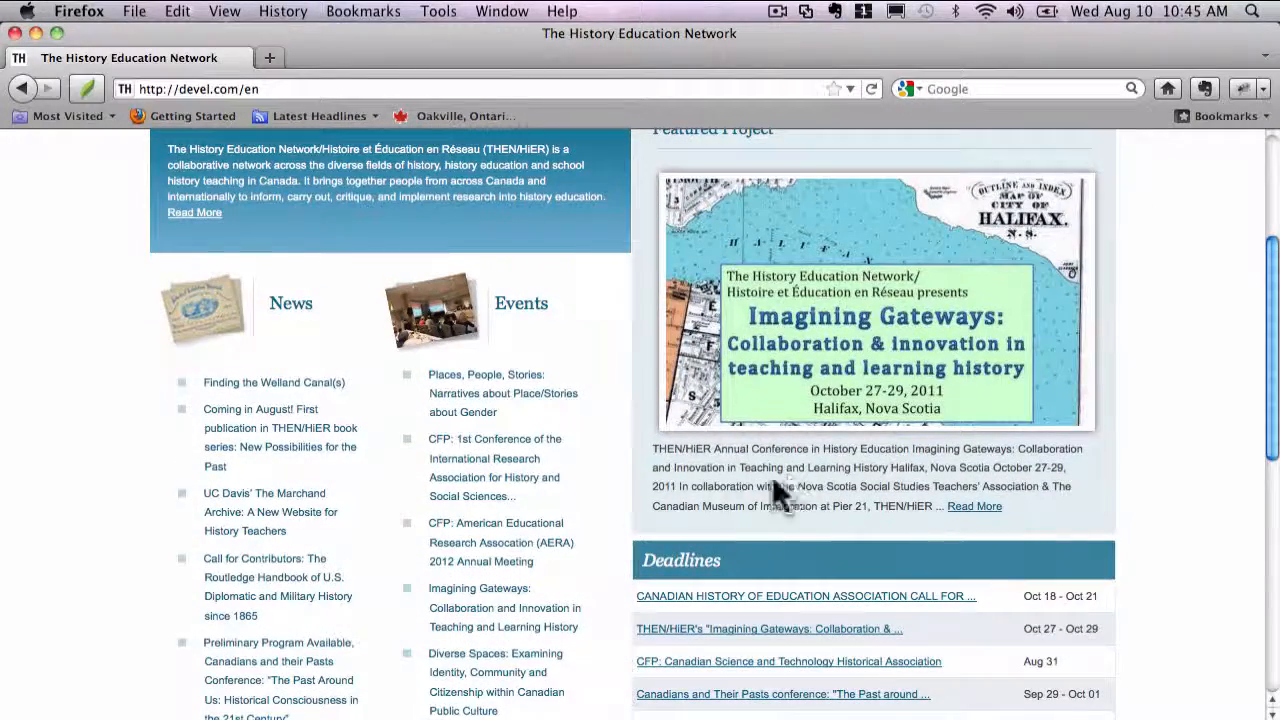
pyautogui.scroll(3, 588, 348)
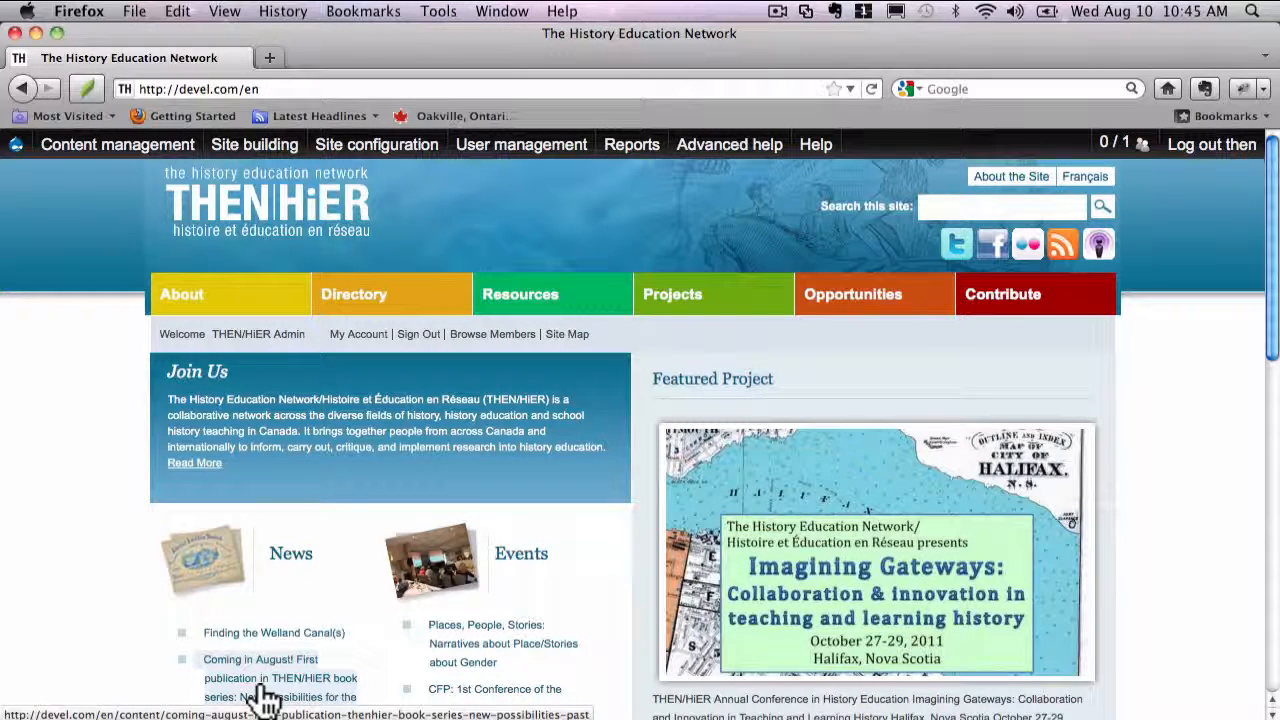
pyautogui.scroll(-3, 280, 651)
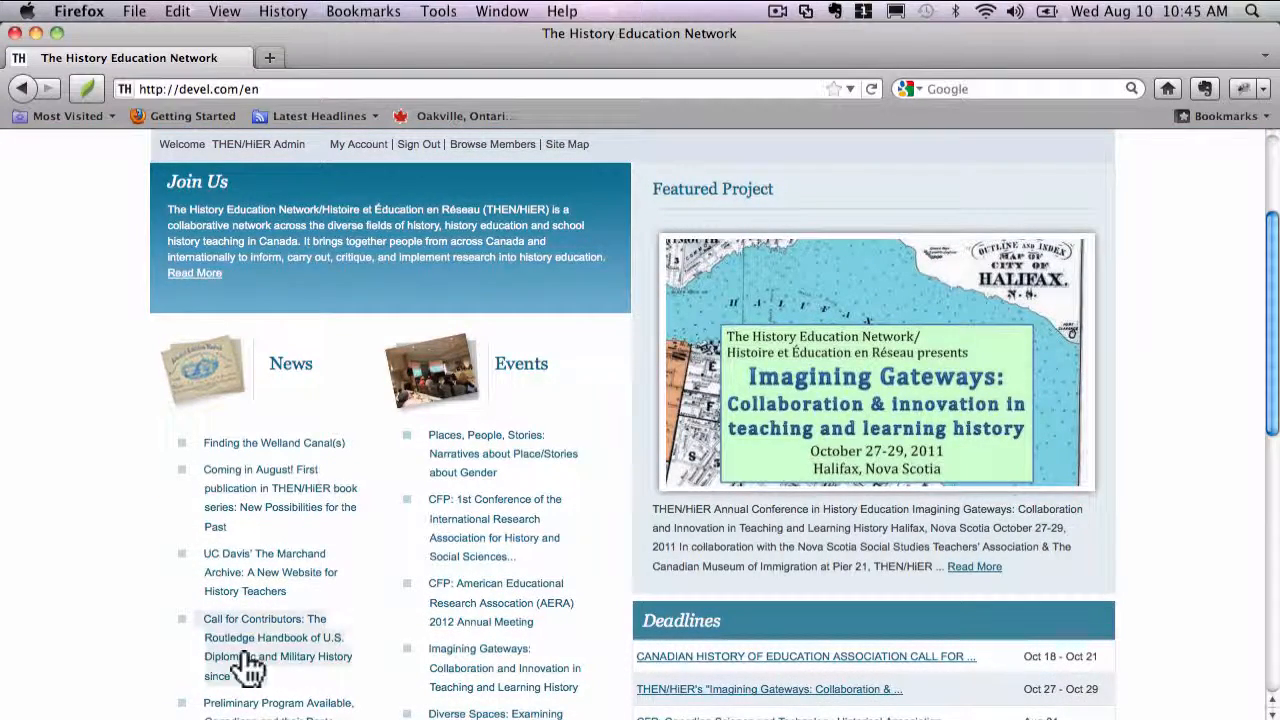
pyautogui.scroll(3, 277, 522)
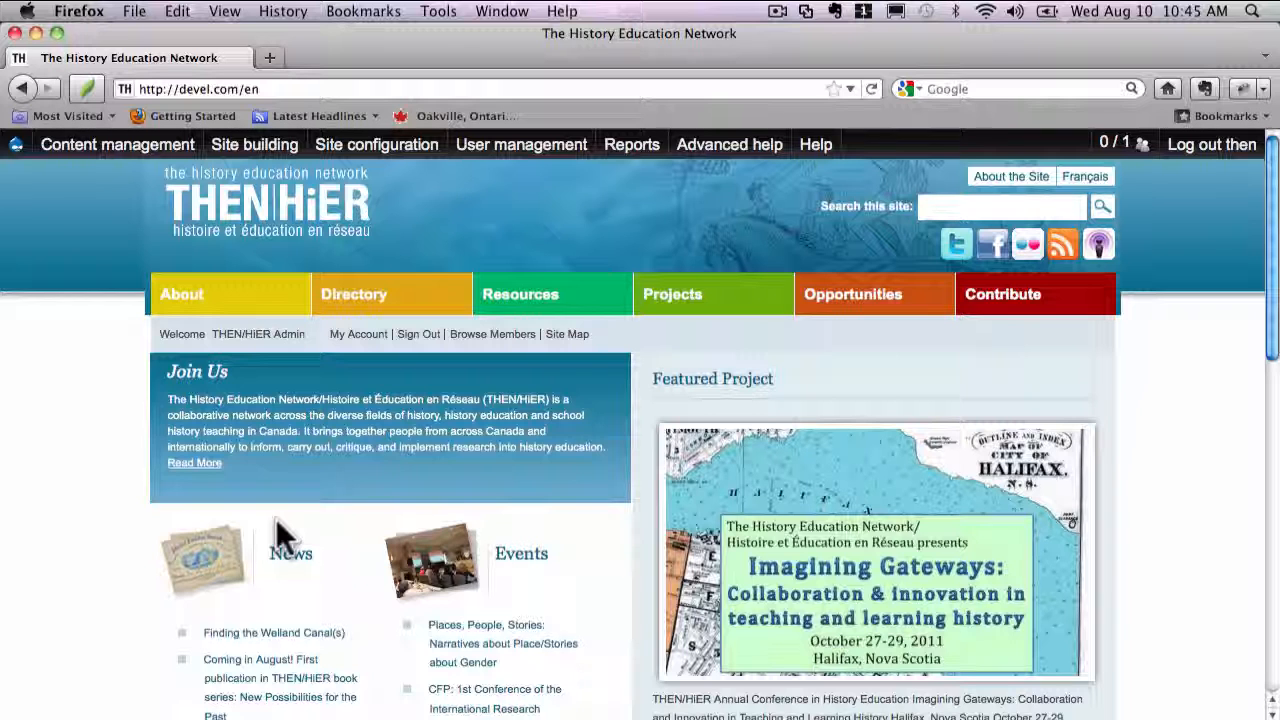
# Step: Open the Nodequeue list and view the News queue
pyautogui.moveTo(140, 150)
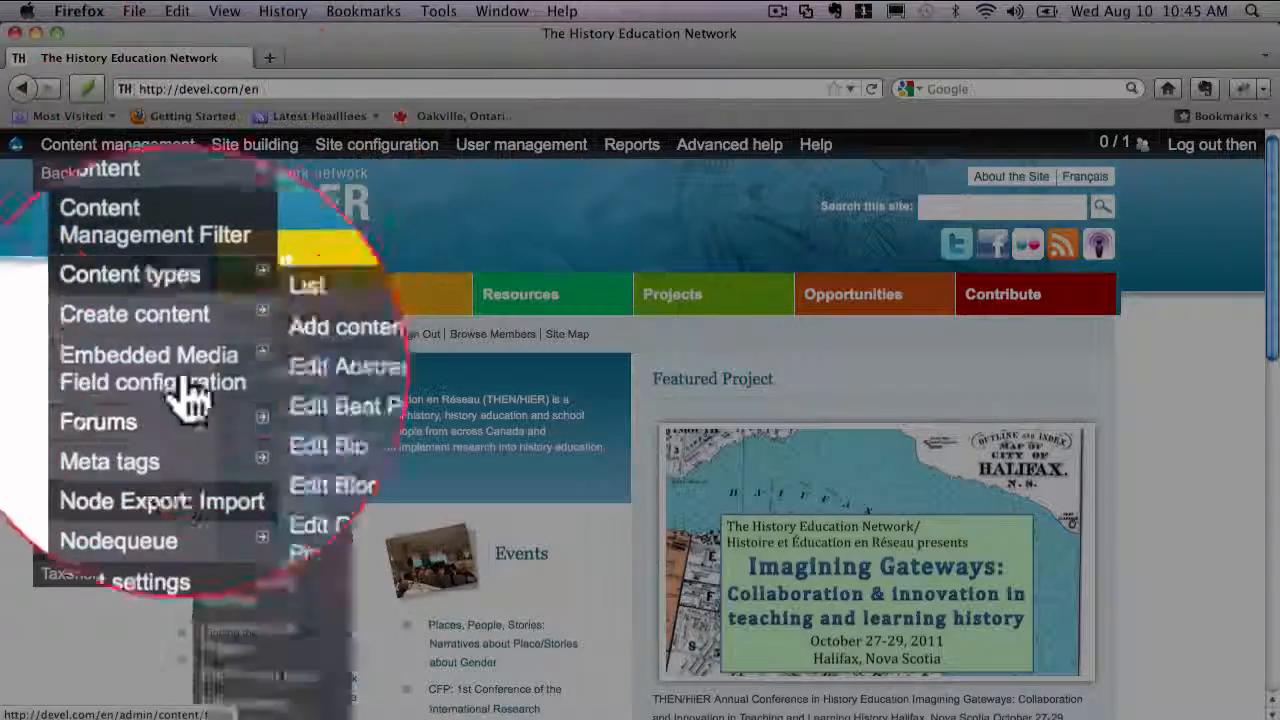
pyautogui.moveTo(150, 490)
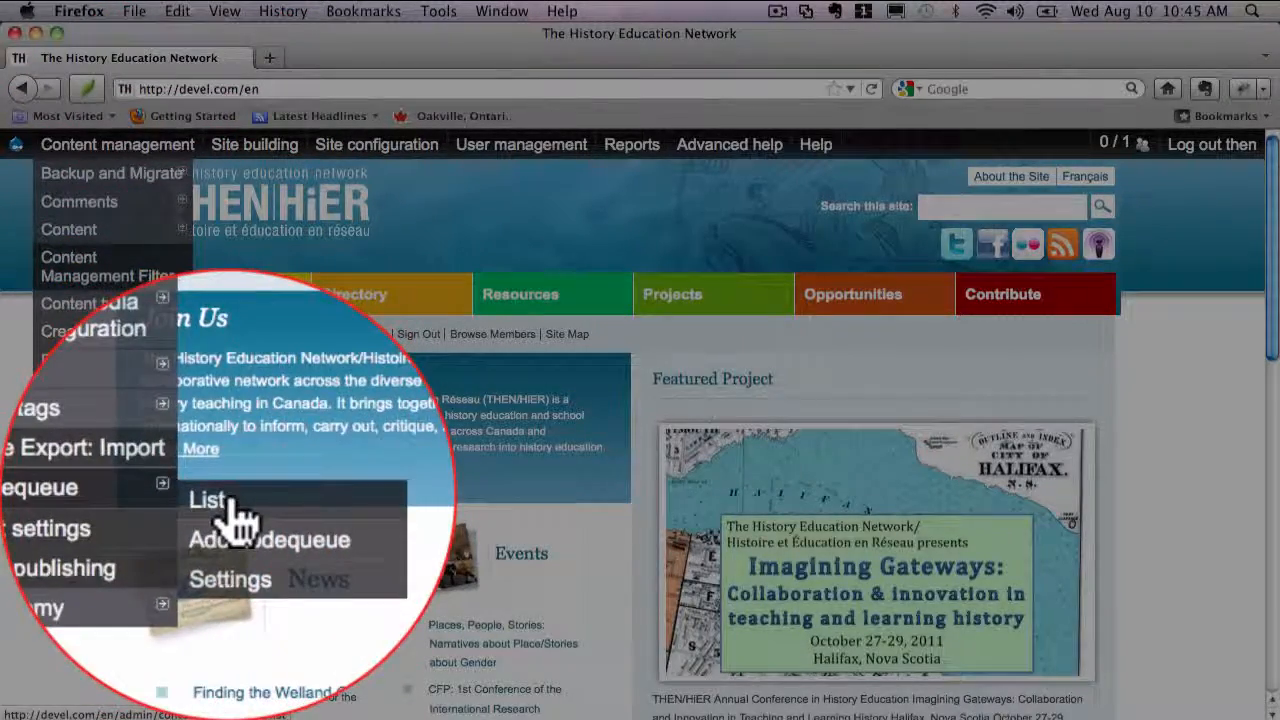
pyautogui.click(227, 492)
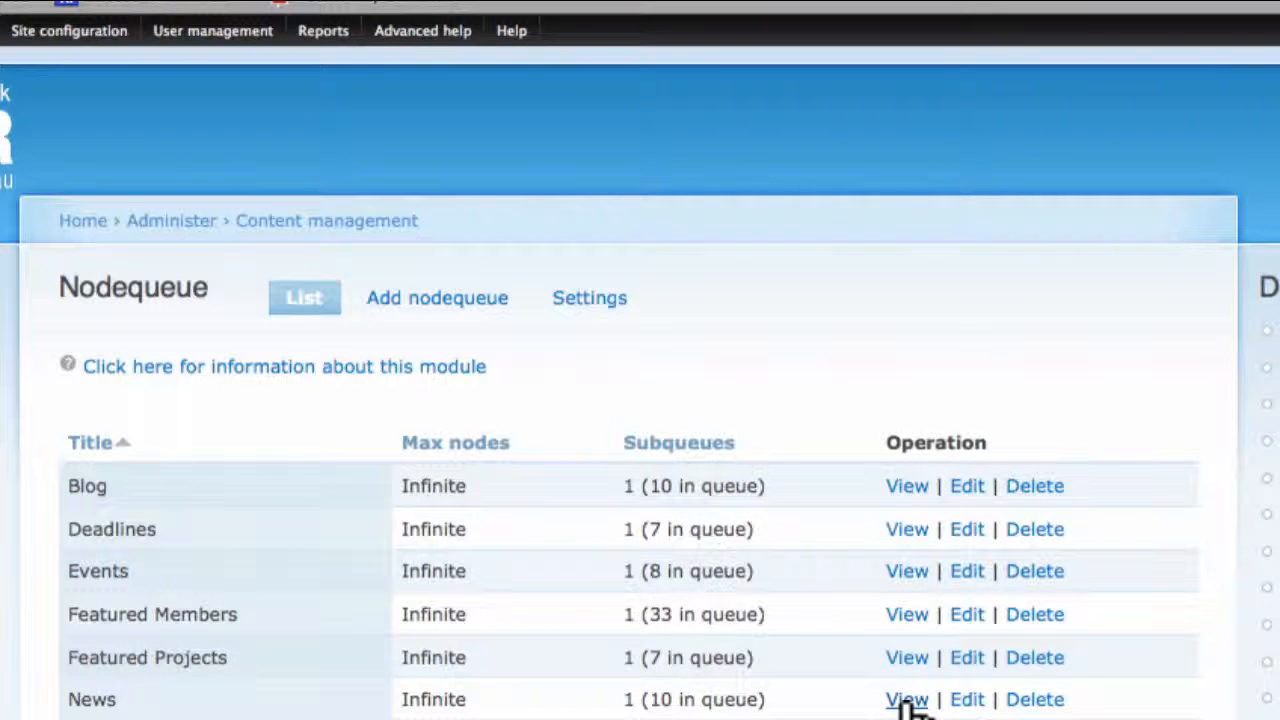
pyautogui.click(907, 699)
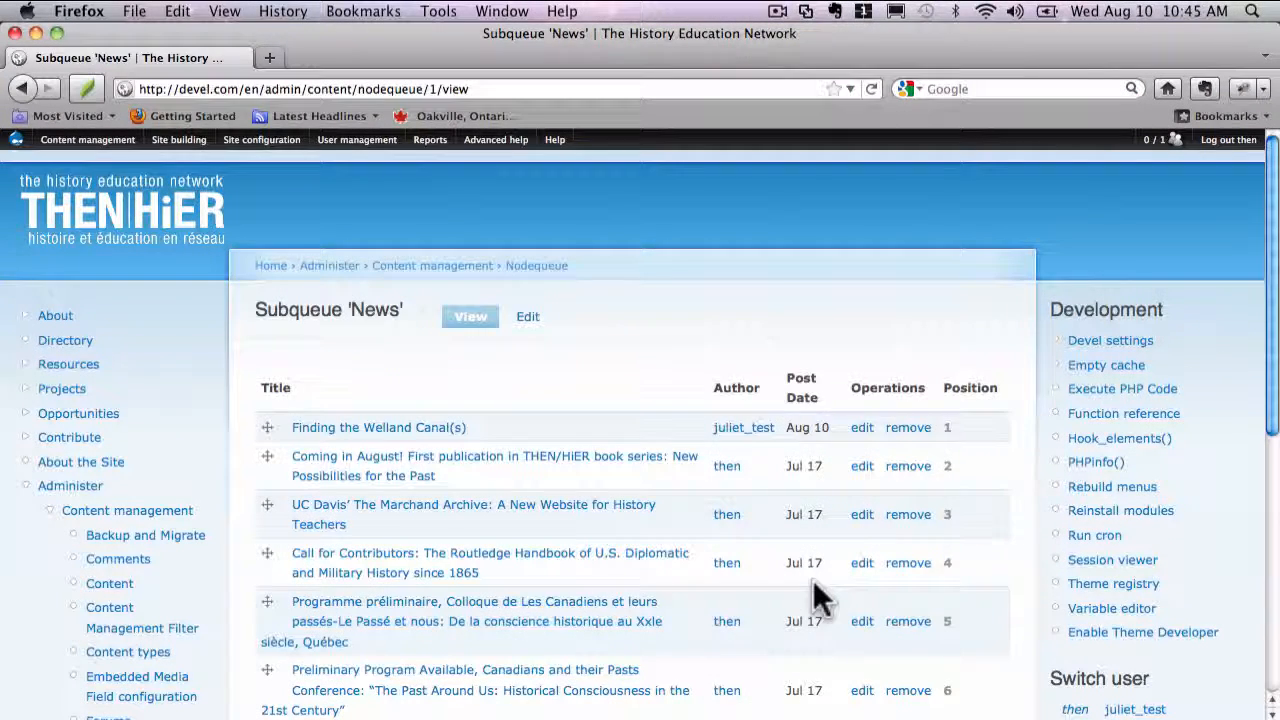
# Step: Move "Finding the Welland Canal(s)" to second place in the News queue, below the "Coming in August!" item, and save the queue
pyautogui.moveTo(266, 425); pyautogui.dragTo(267, 460)
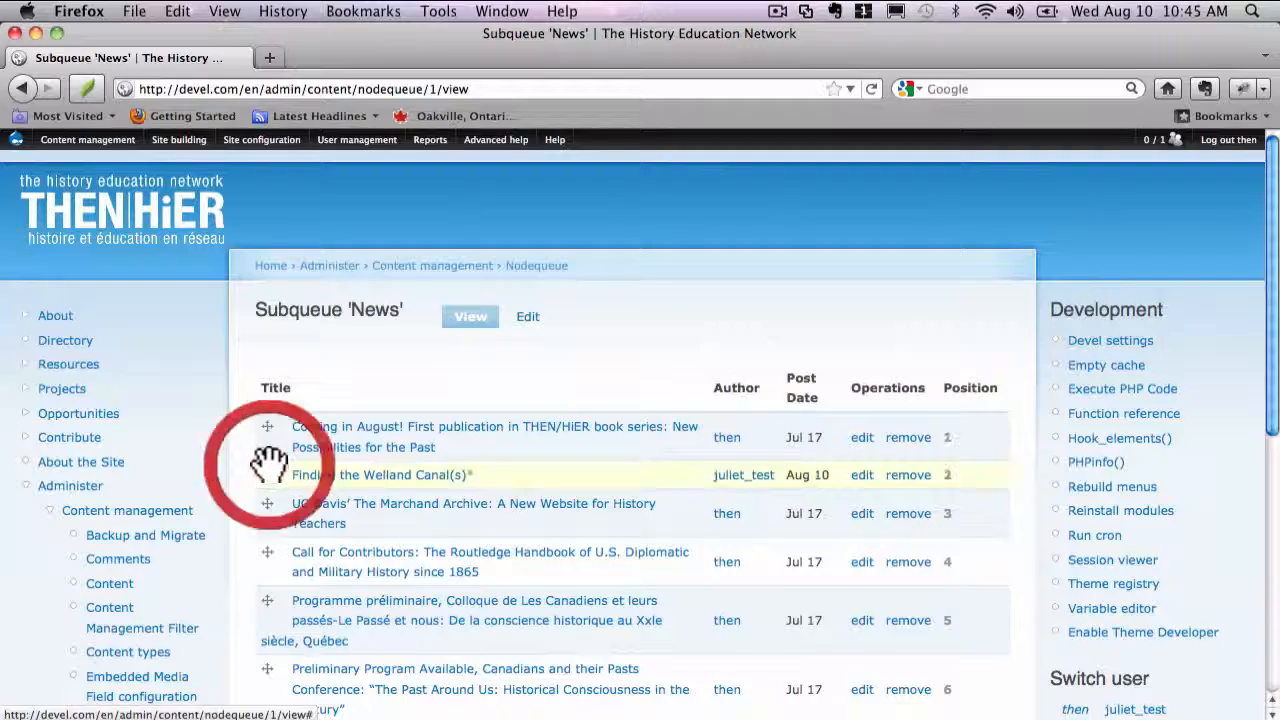
pyautogui.scroll(-10, 488, 450)
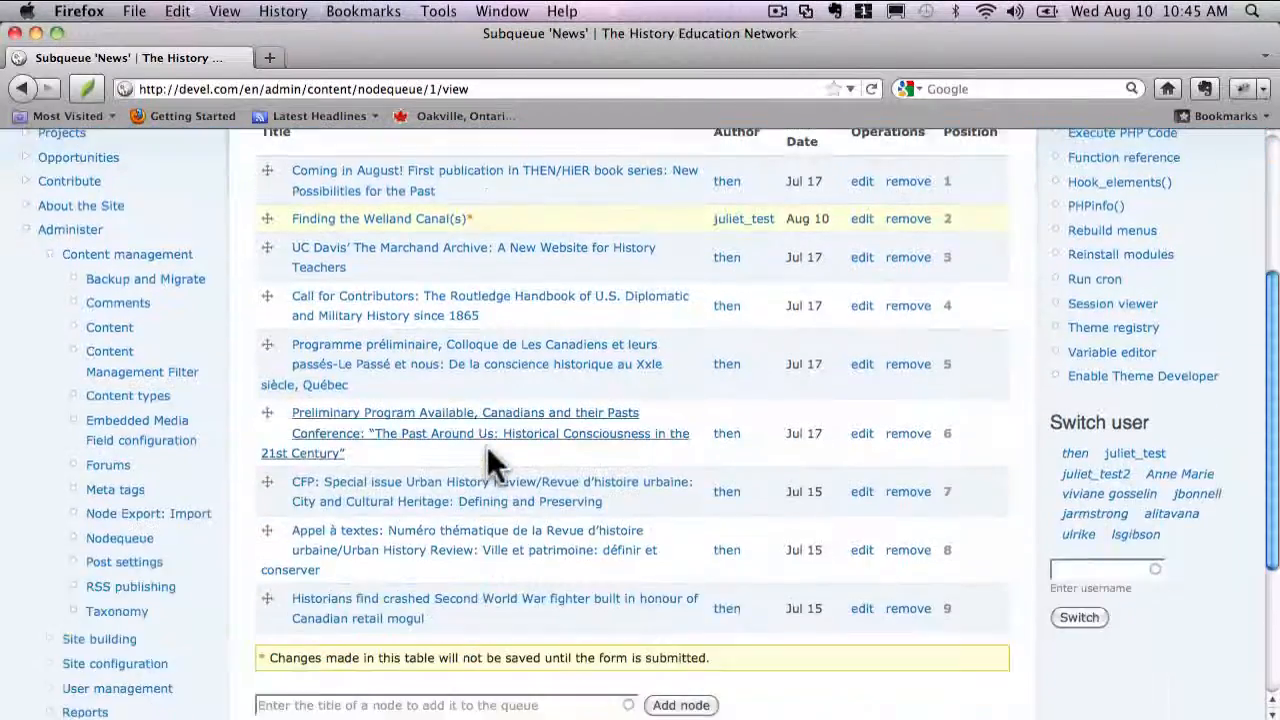
pyautogui.click(279, 533)
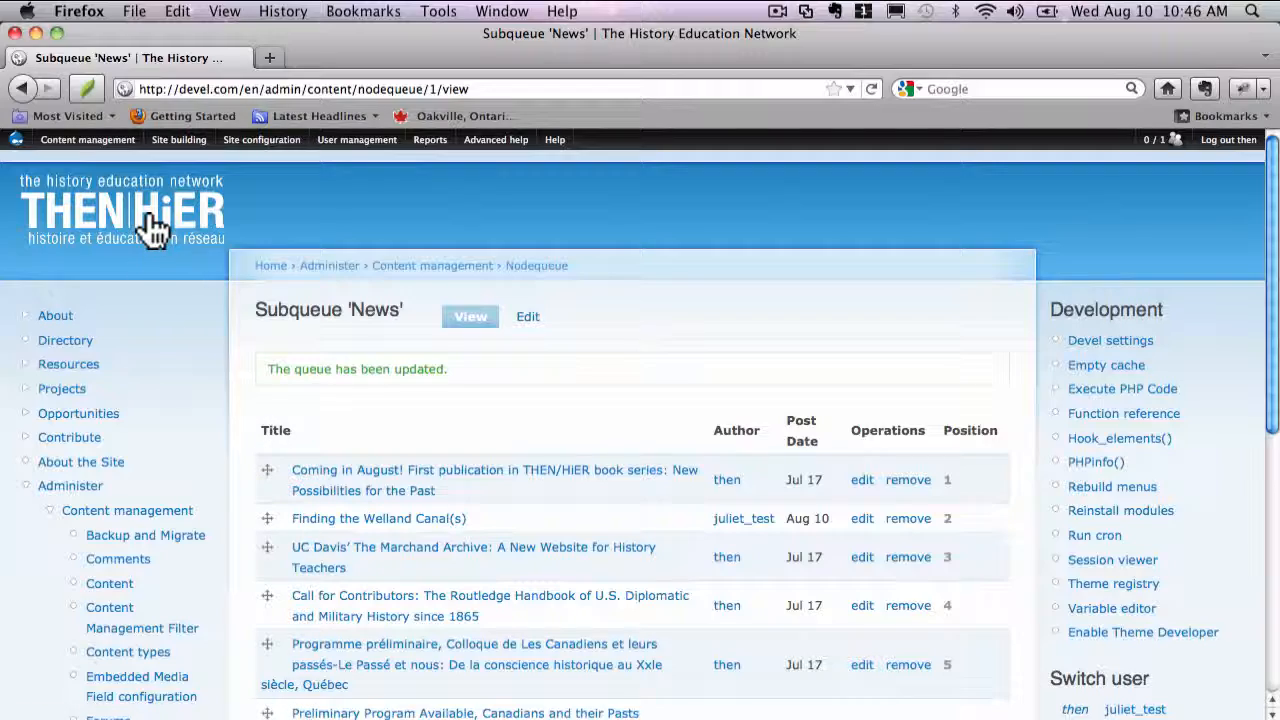
# Step: Return to the home page and check the order of the items in the News listing
pyautogui.click(150, 229)
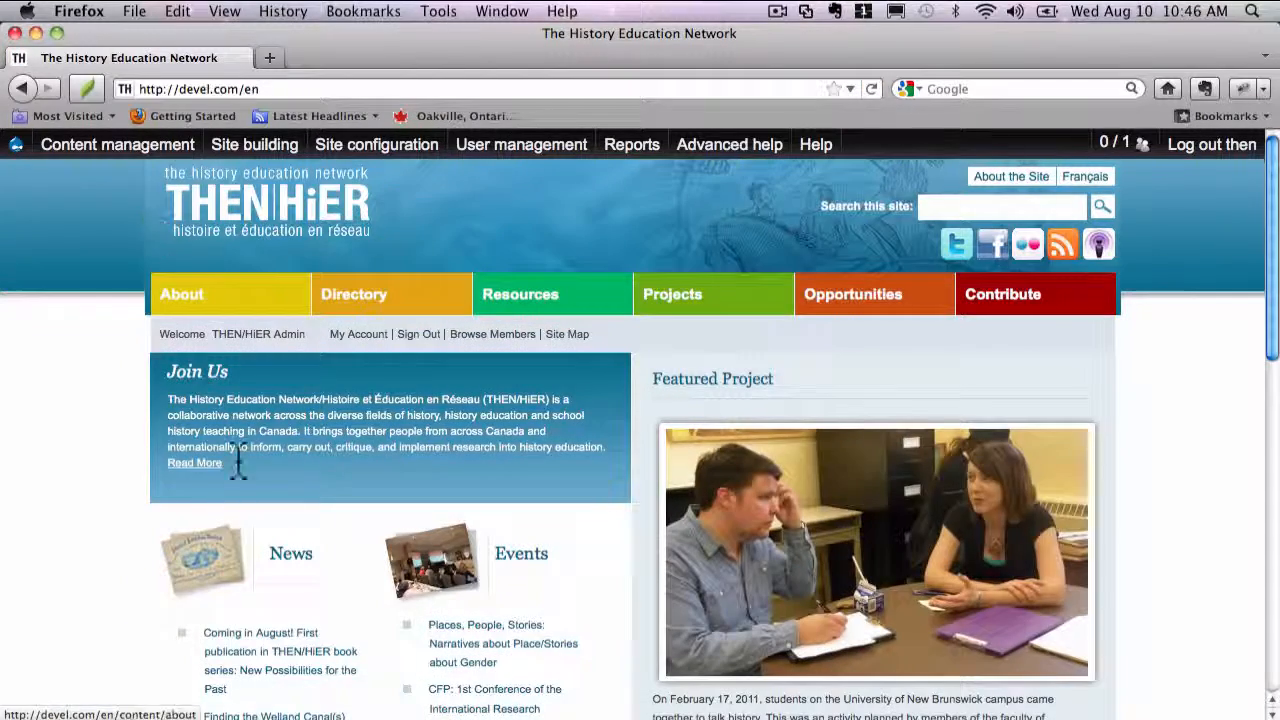
pyautogui.scroll(-4, 245, 480)
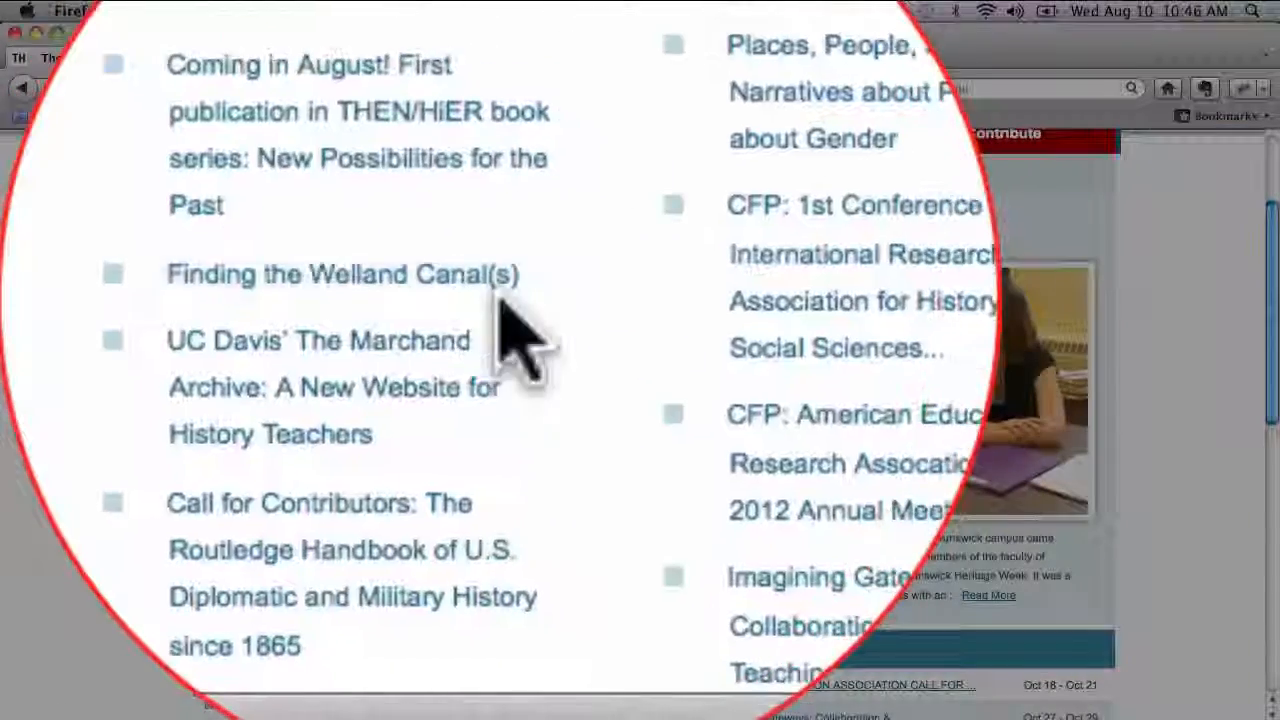
pyautogui.scroll(3, 505, 320)
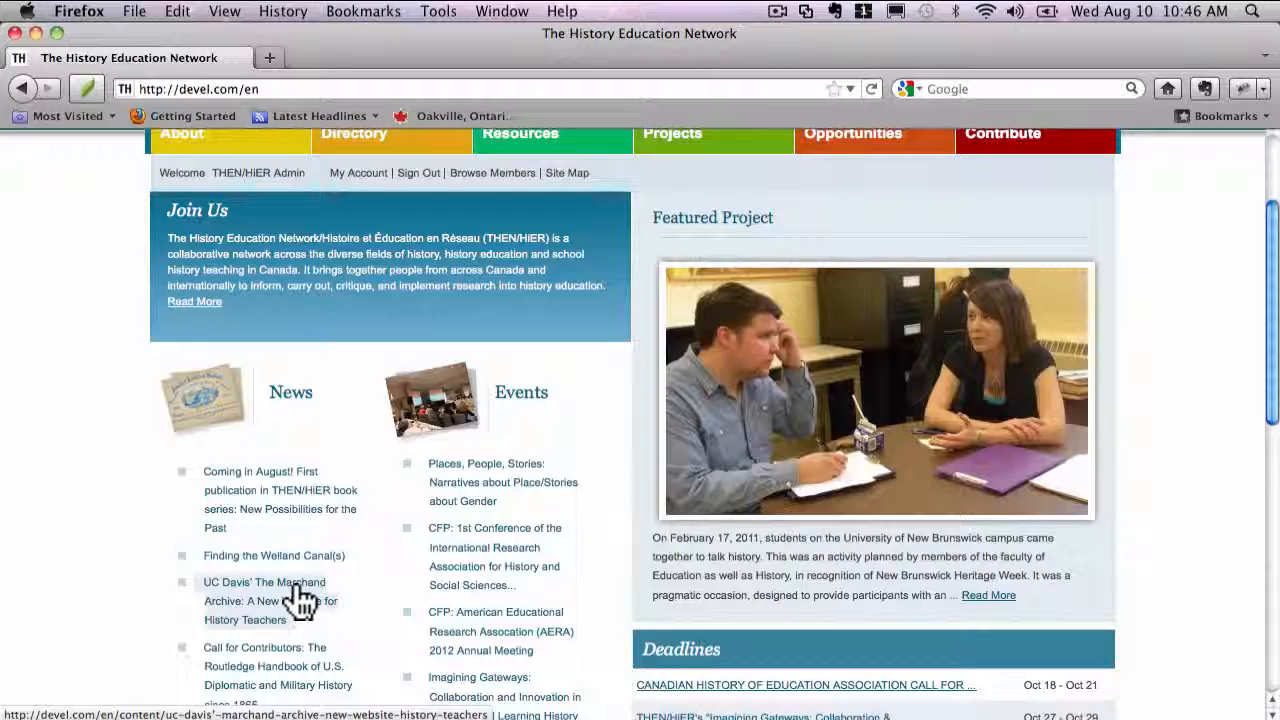
pyautogui.scroll(3, 300, 600)
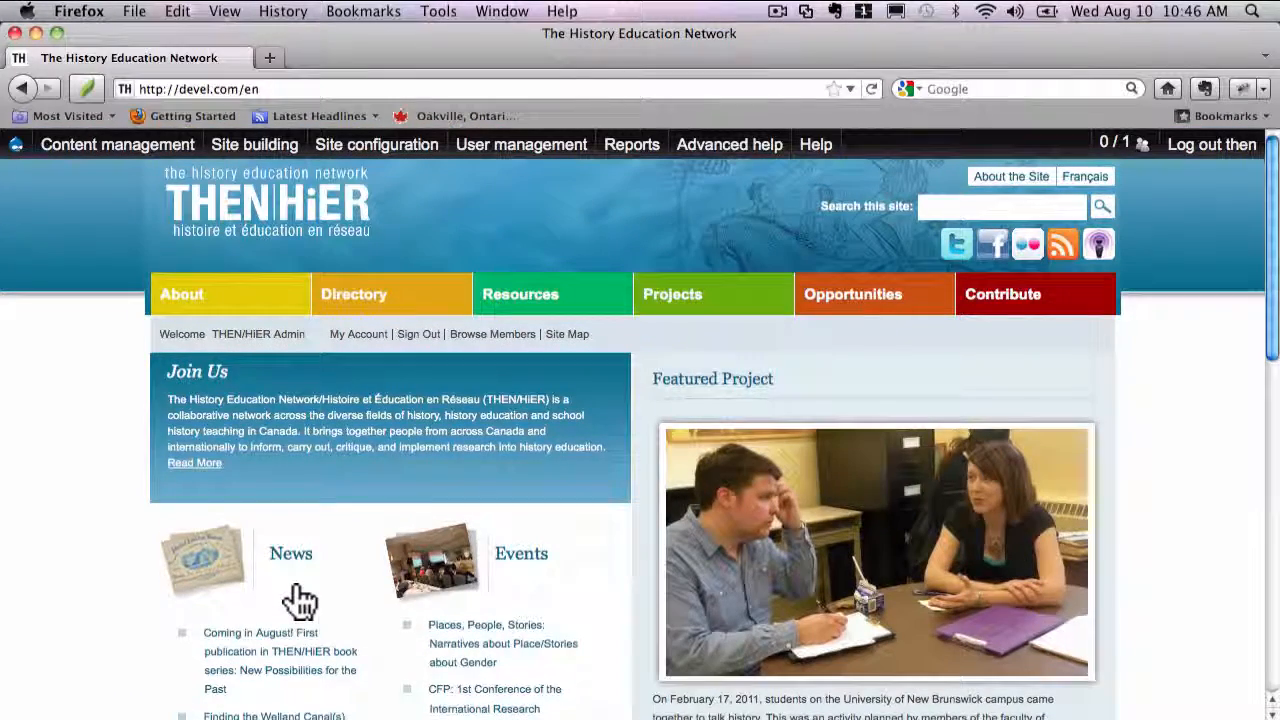
pyautogui.scroll(-3, 300, 600)
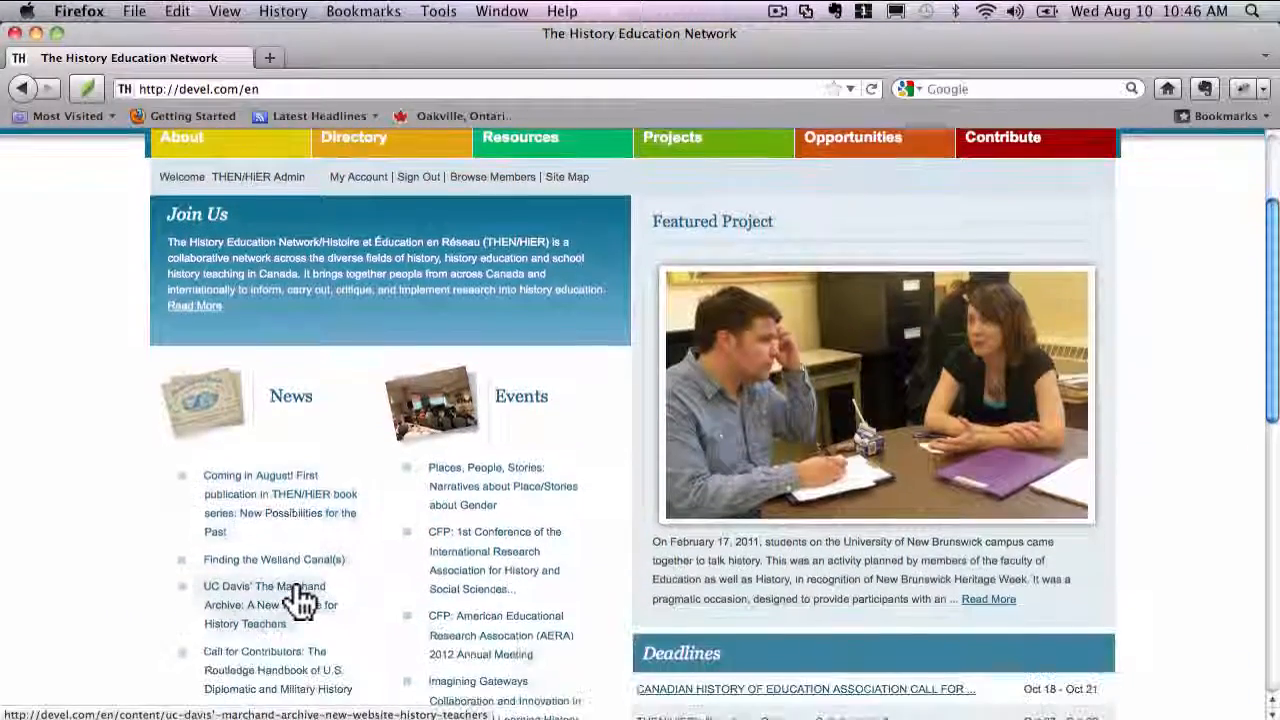
pyautogui.scroll(-5, 300, 600)
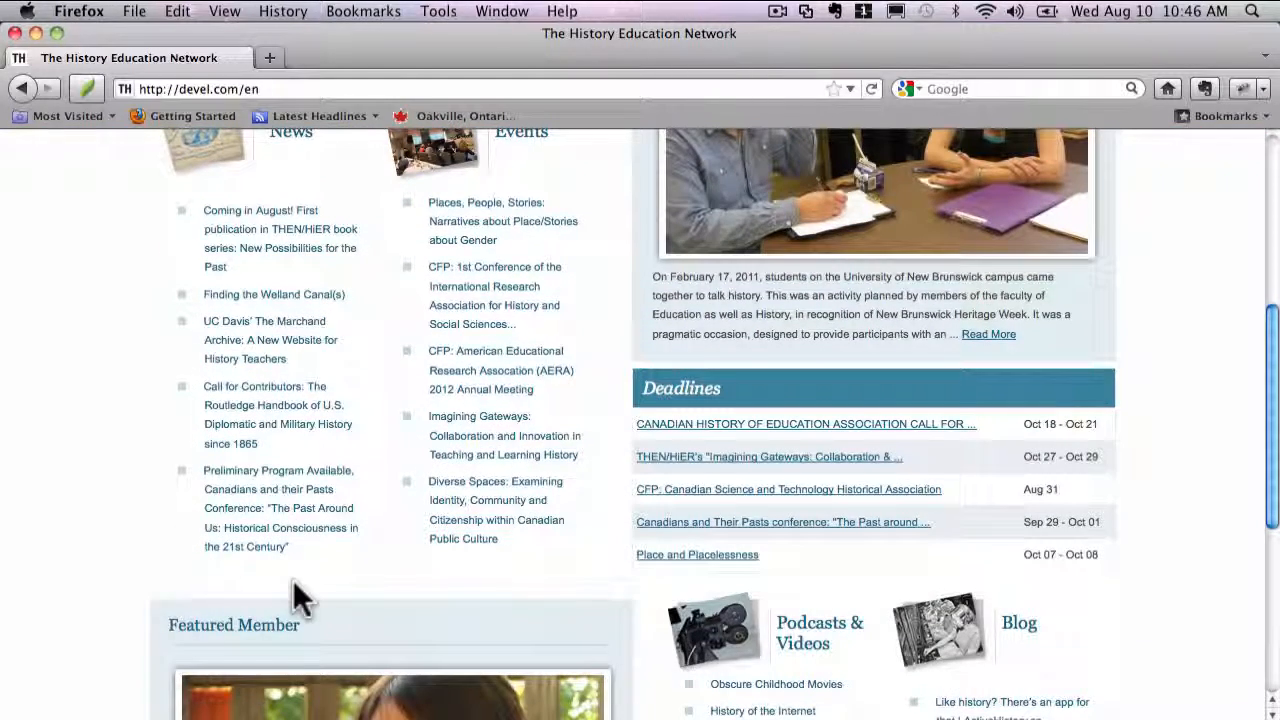
pyautogui.scroll(8, 293, 579)
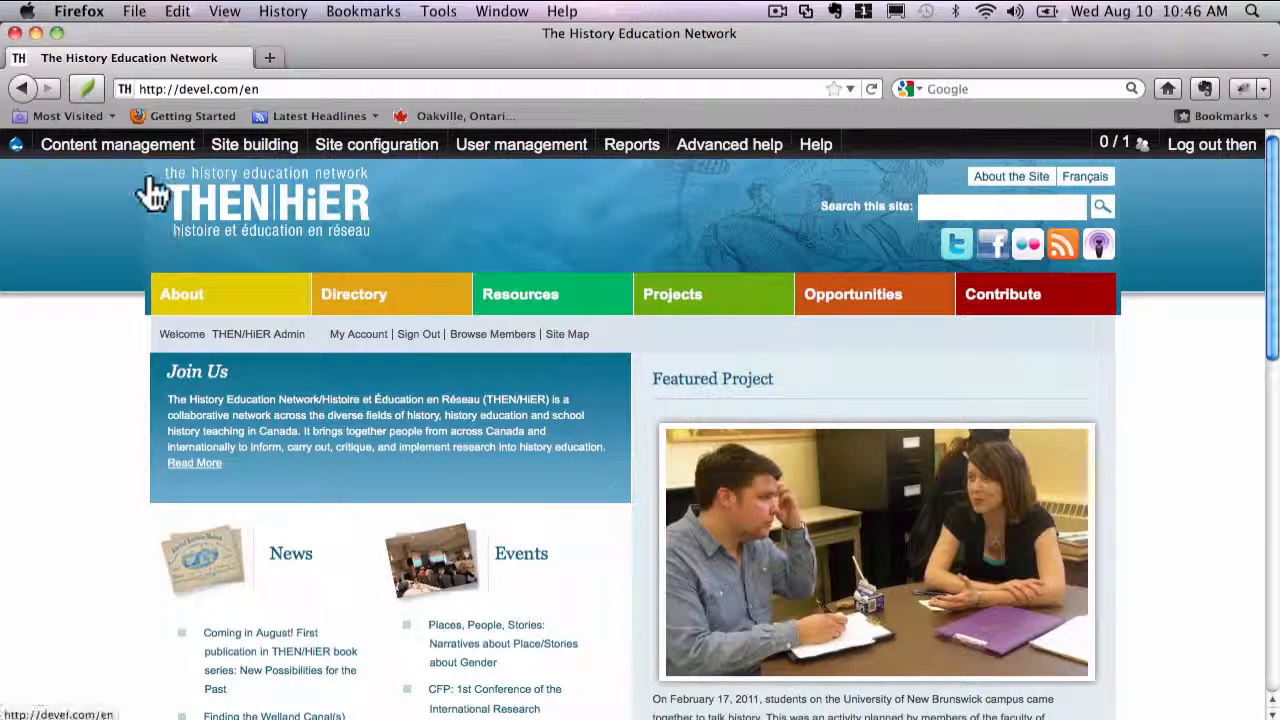
# Step: Open the administrative content list from the home page
pyautogui.moveTo(108, 148)
pyautogui.moveTo(110, 230)
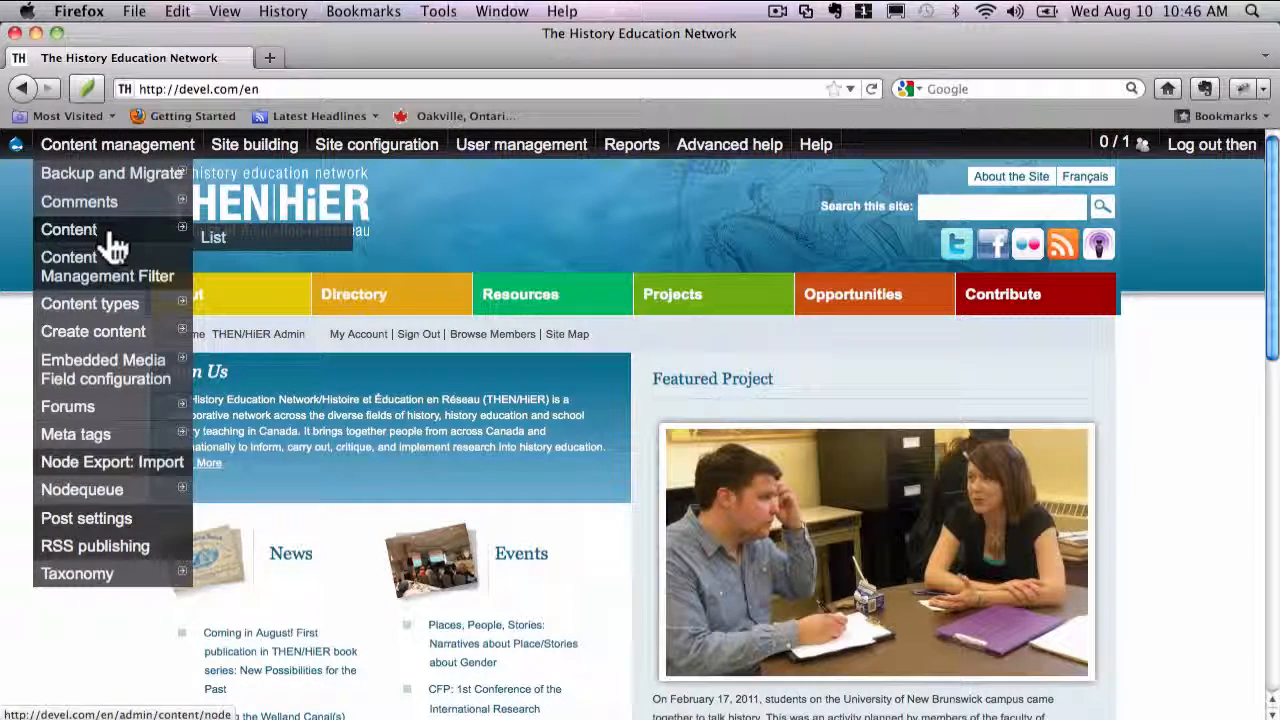
pyautogui.click(255, 240)
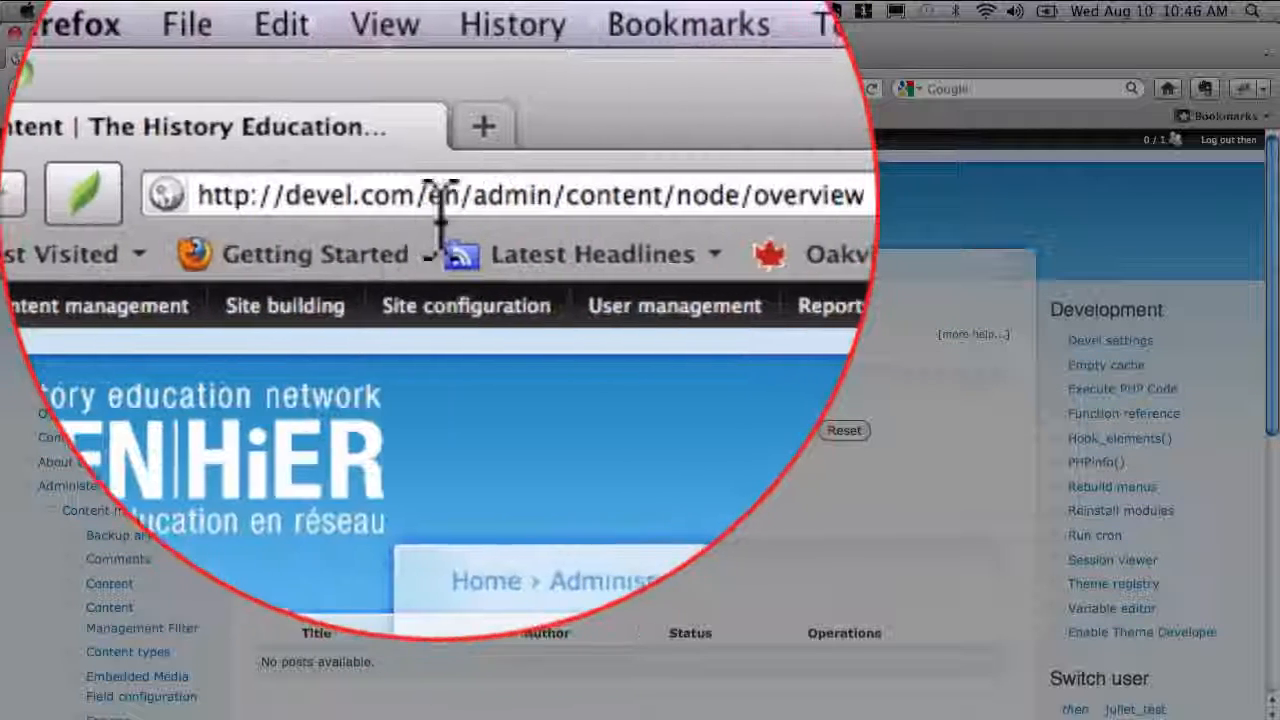
pyautogui.moveTo(410, 194); pyautogui.dragTo(440, 195)
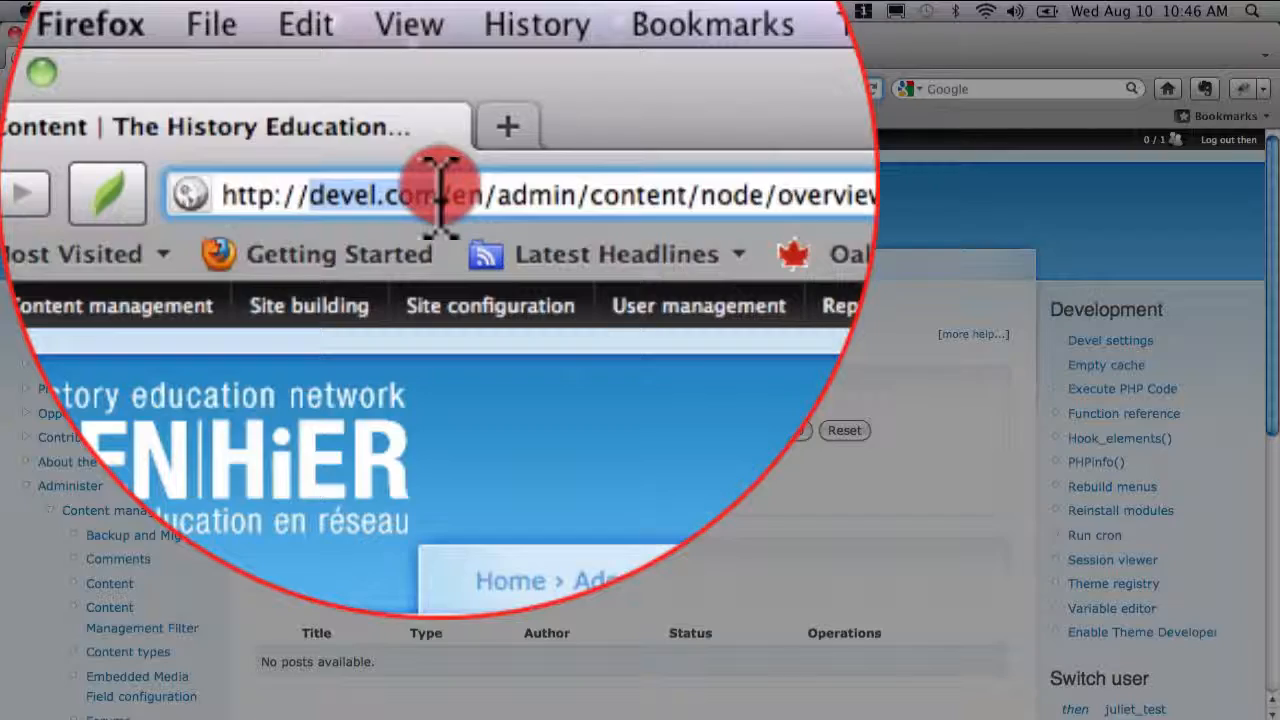
pyautogui.moveTo(440, 195); pyautogui.dragTo(443, 195)
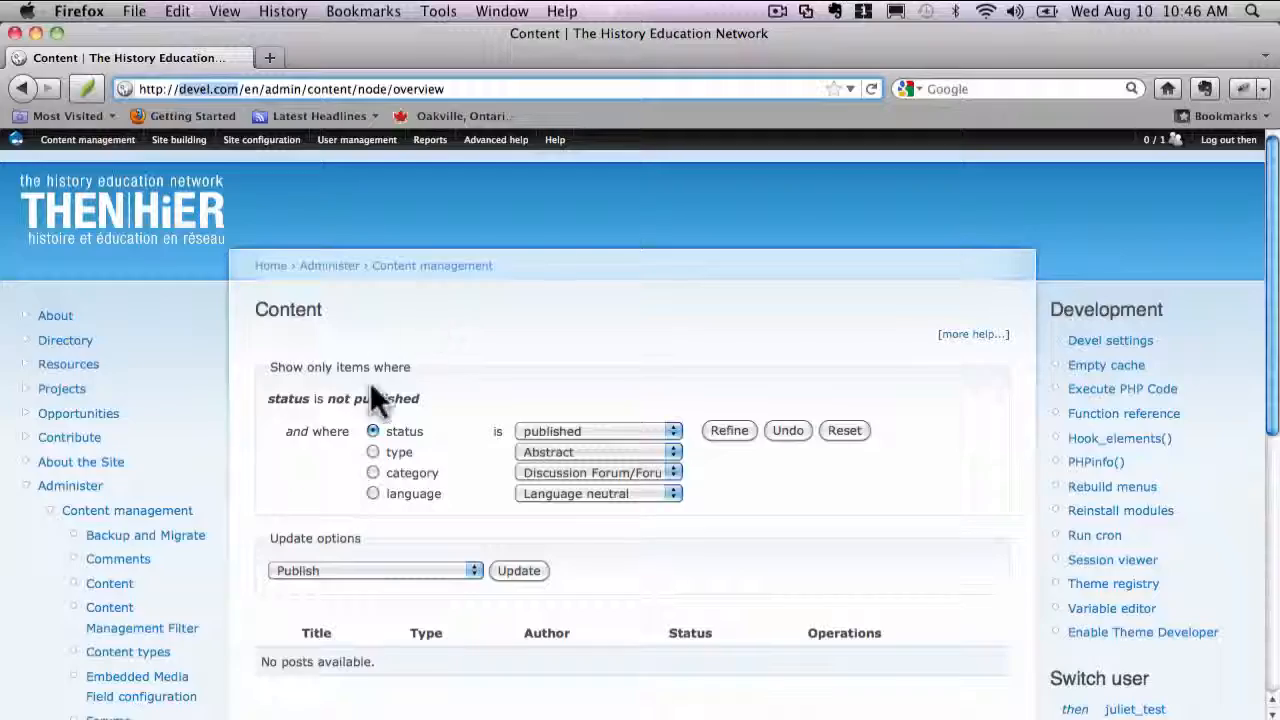
pyautogui.scroll(-4, 457, 543)
pyautogui.scroll(4, 457, 543)
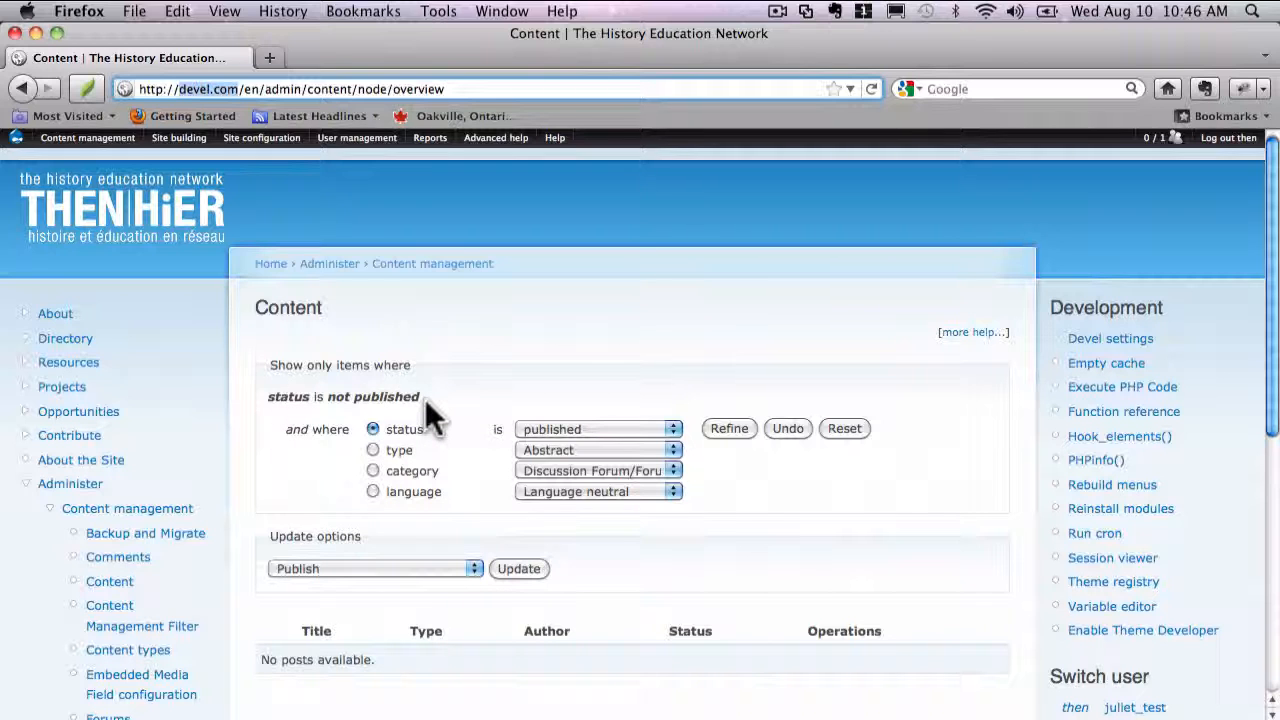
# Step: Reset the "not published" status filter on the content list and look through the full list of posts
pyautogui.click(852, 427)
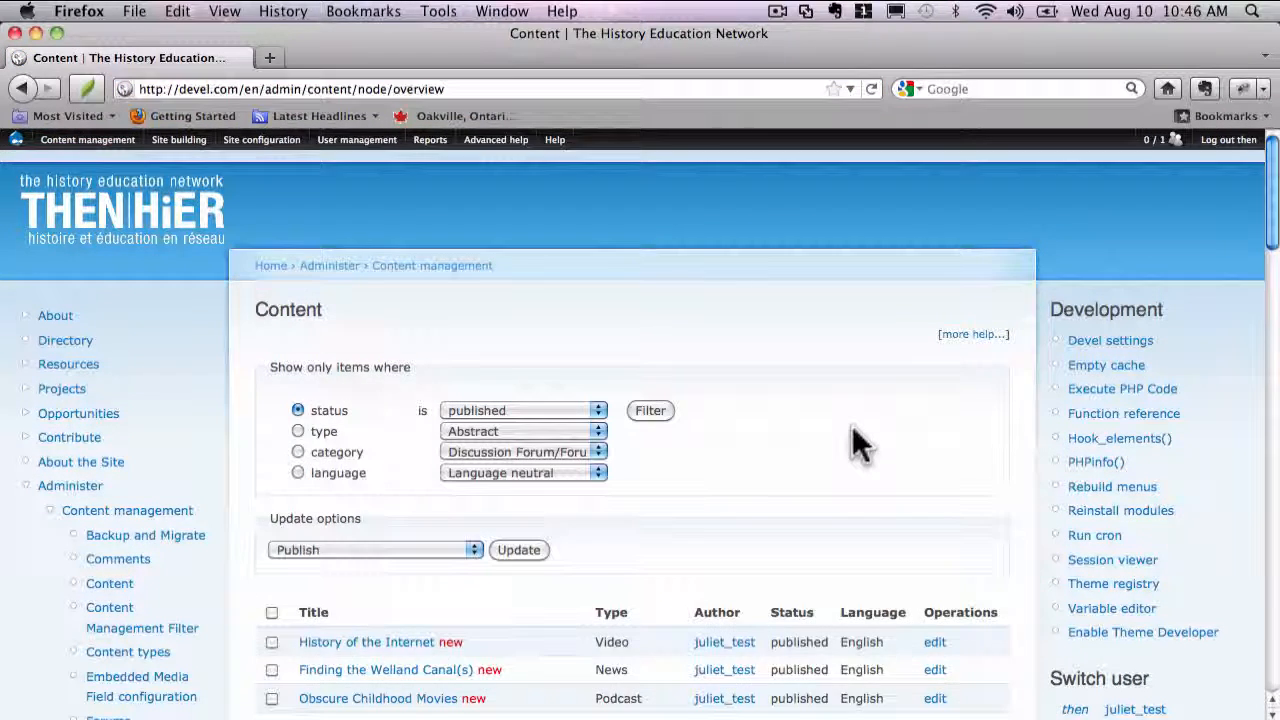
pyautogui.scroll(-10, 852, 430)
pyautogui.scroll(-5, 852, 440)
pyautogui.scroll(15, 852, 440)
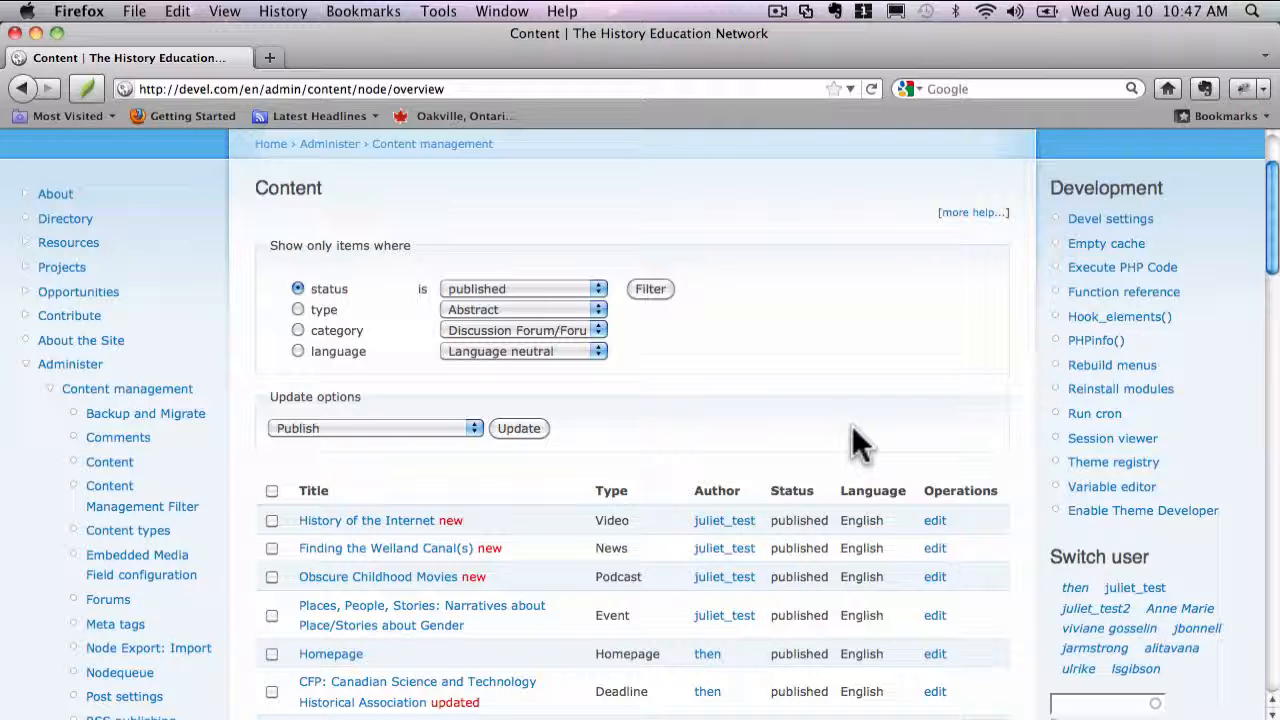
pyautogui.scroll(-3, 395, 490)
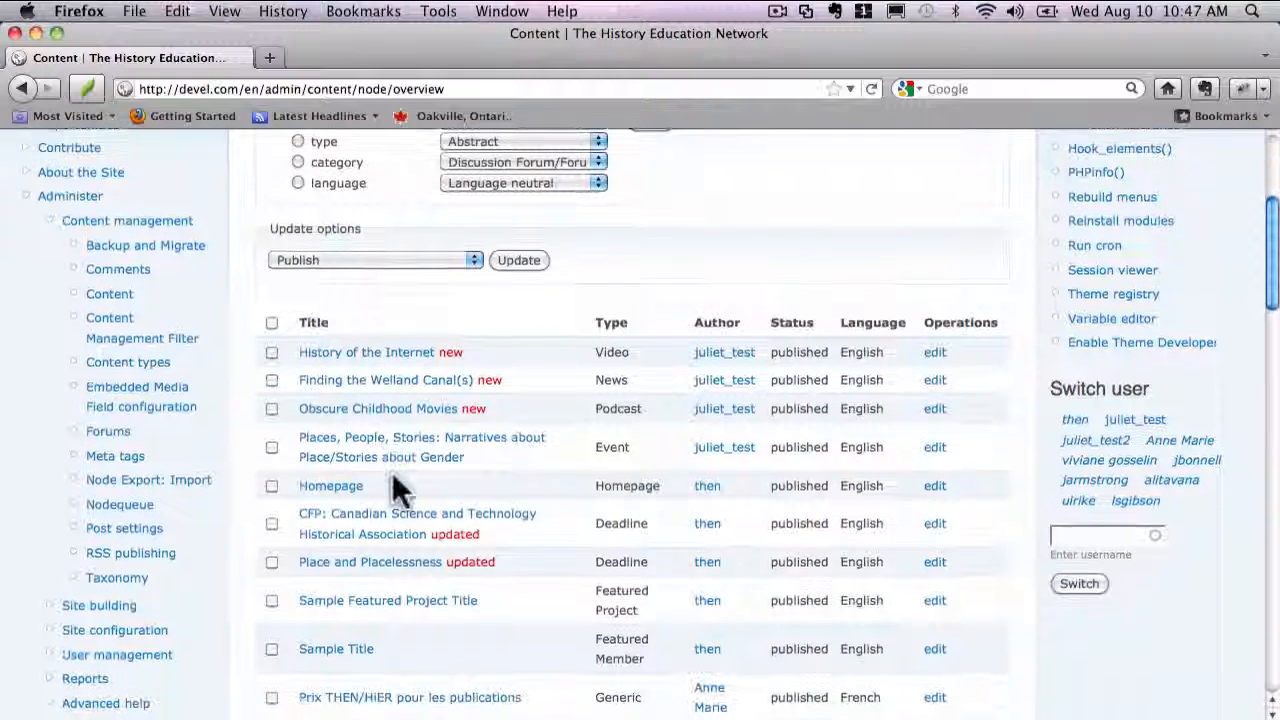
# Step: Bulk unpublish "History of the Internet", "Finding the Welland Canal(s)", "Obscure Childhood Movies" and the "Places, People, Stories" event
pyautogui.click(272, 352)
pyautogui.click(271, 380)
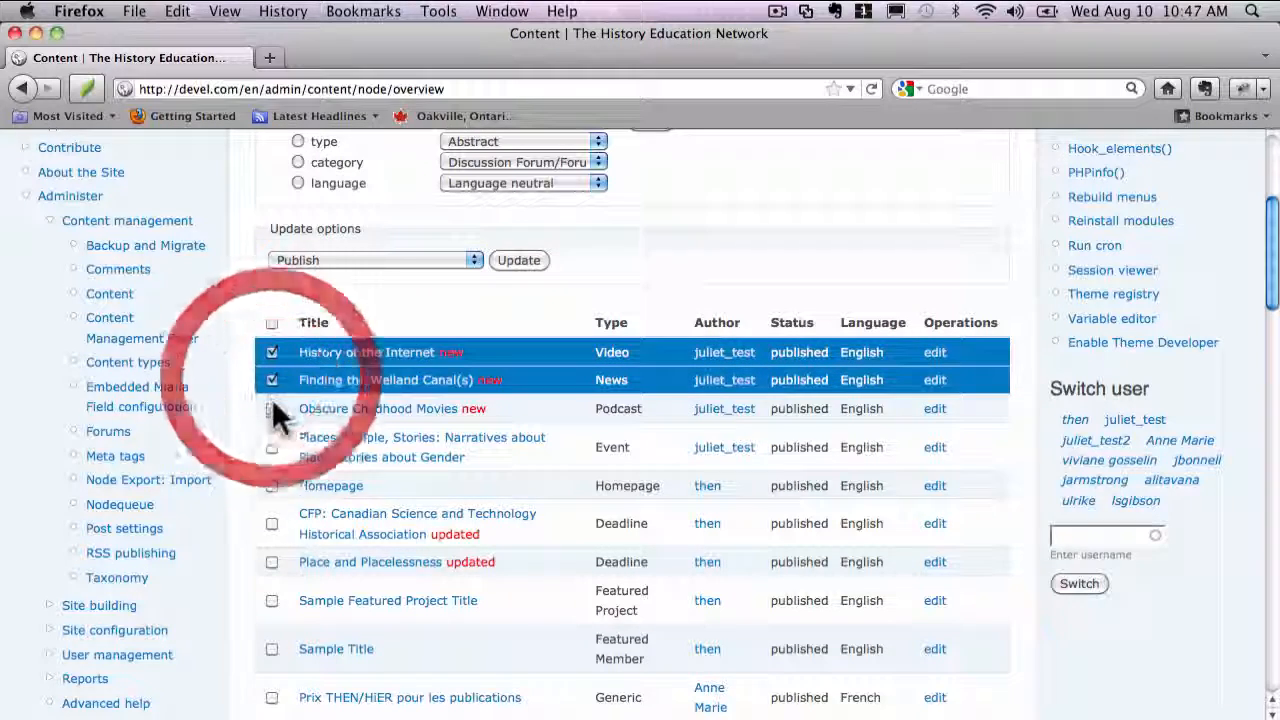
pyautogui.click(271, 408)
pyautogui.click(271, 447)
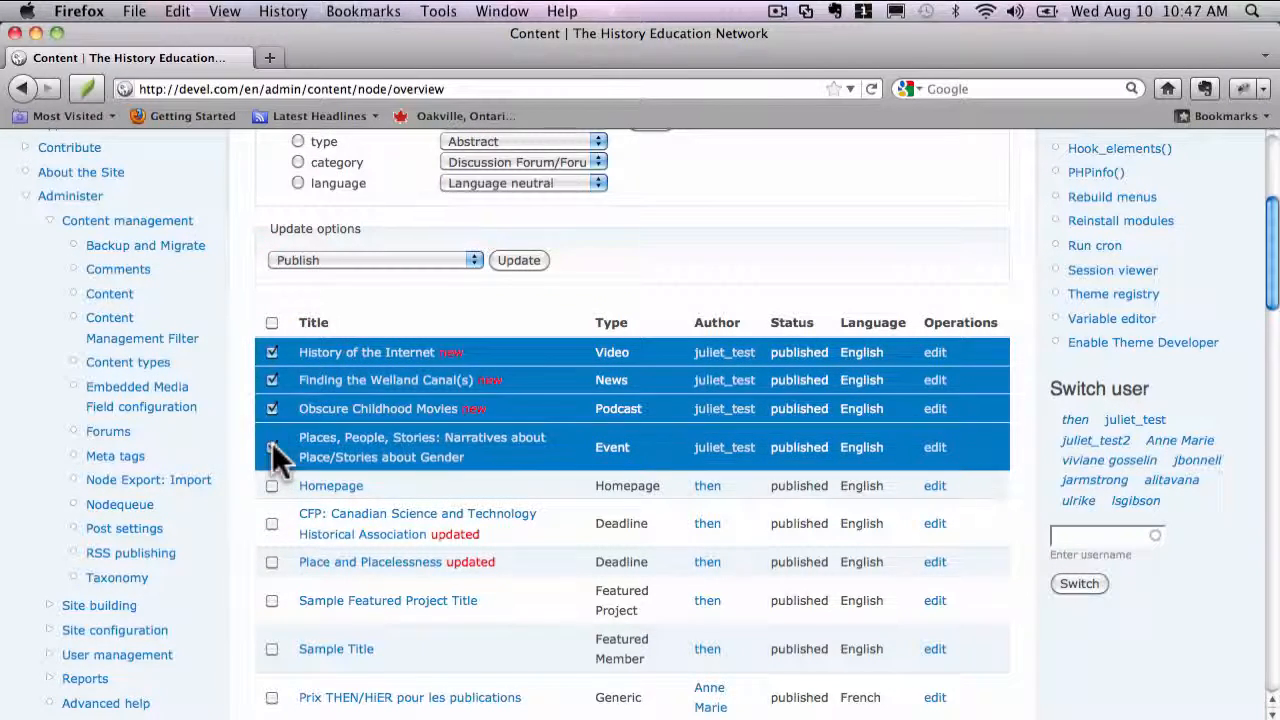
pyautogui.click(381, 258)
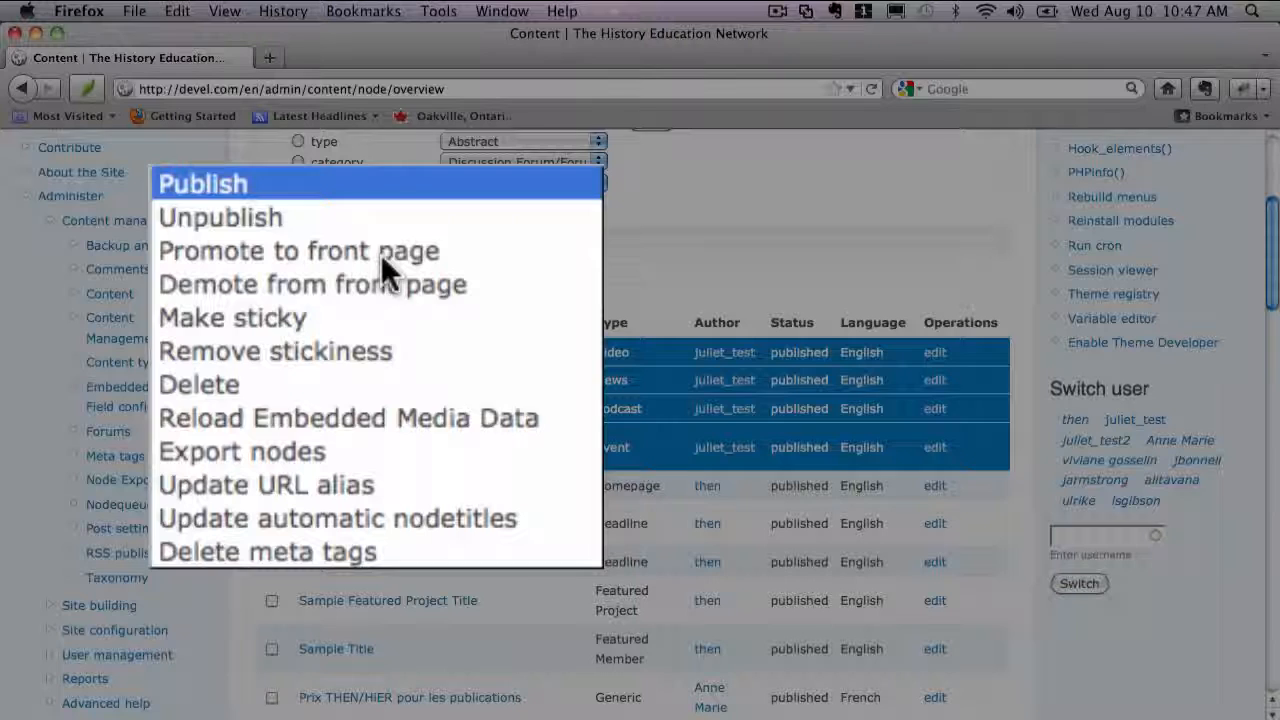
pyautogui.click(347, 222)
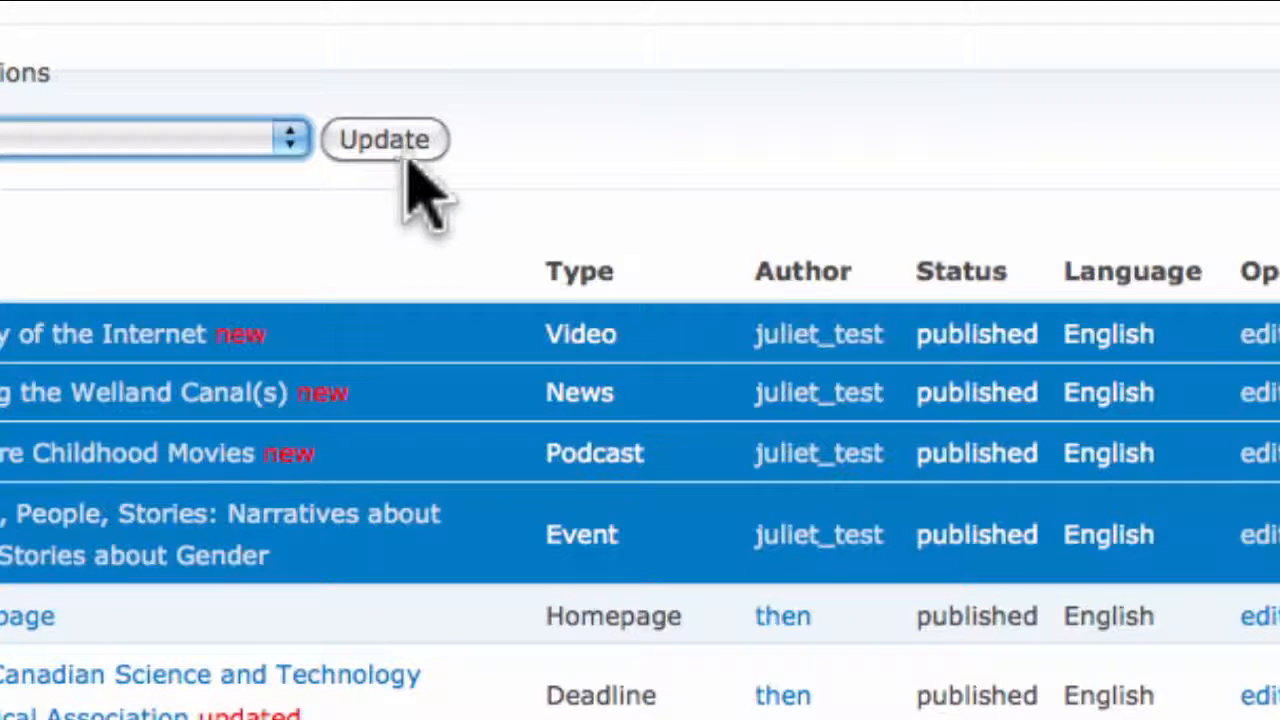
pyautogui.click(530, 262)
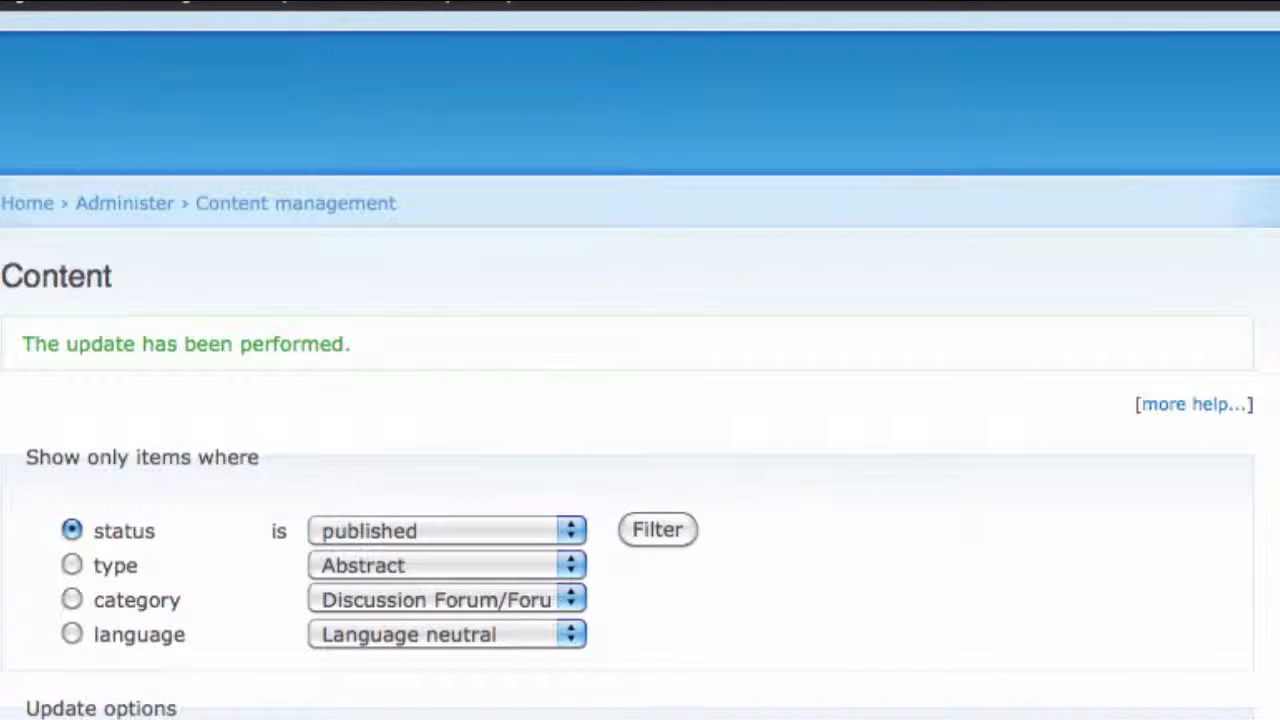
# Step: Return to the home page and check the News, Events and Podcasts & Videos listings for the unpublished items
pyautogui.click(137, 229)
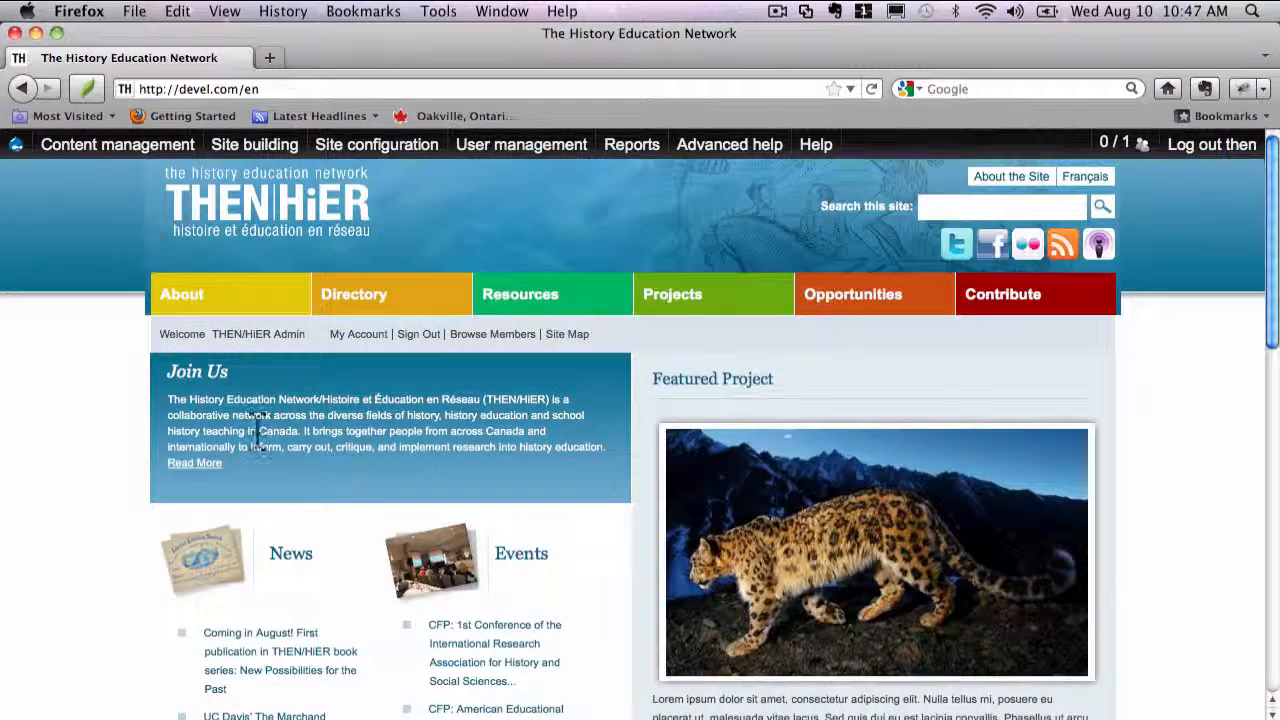
pyautogui.scroll(-5, 257, 443)
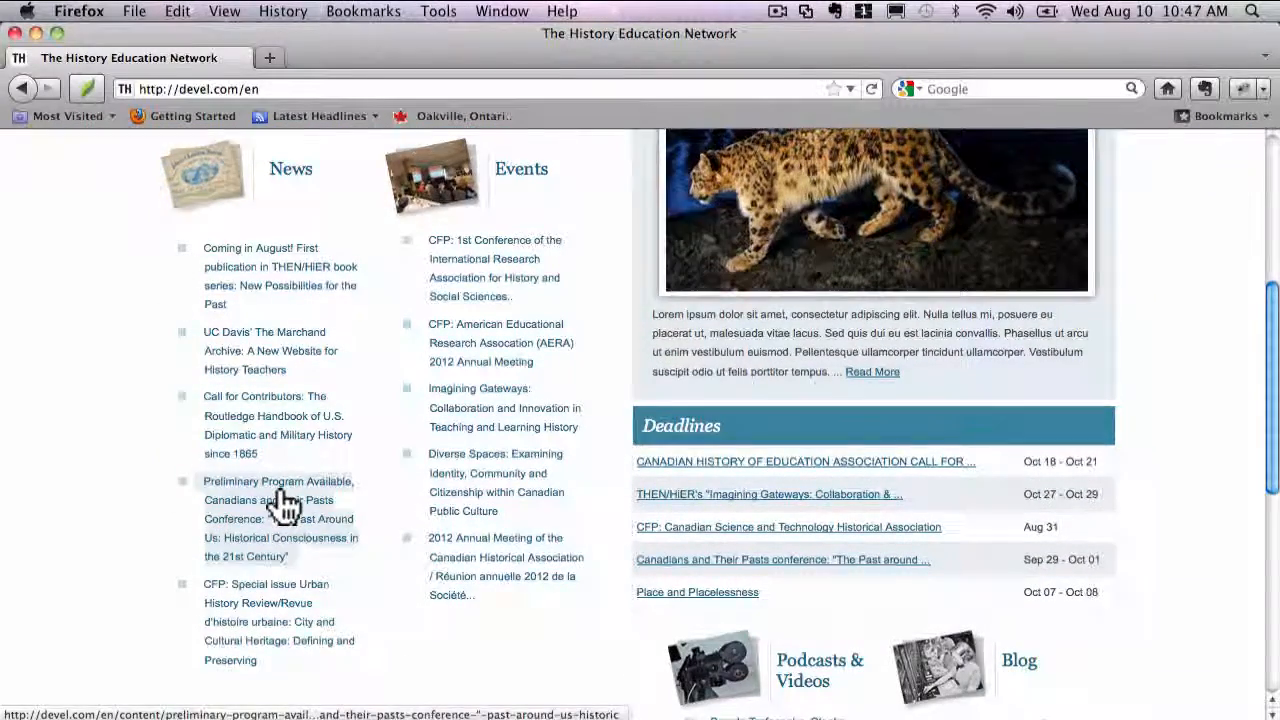
pyautogui.scroll(-3, 283, 505)
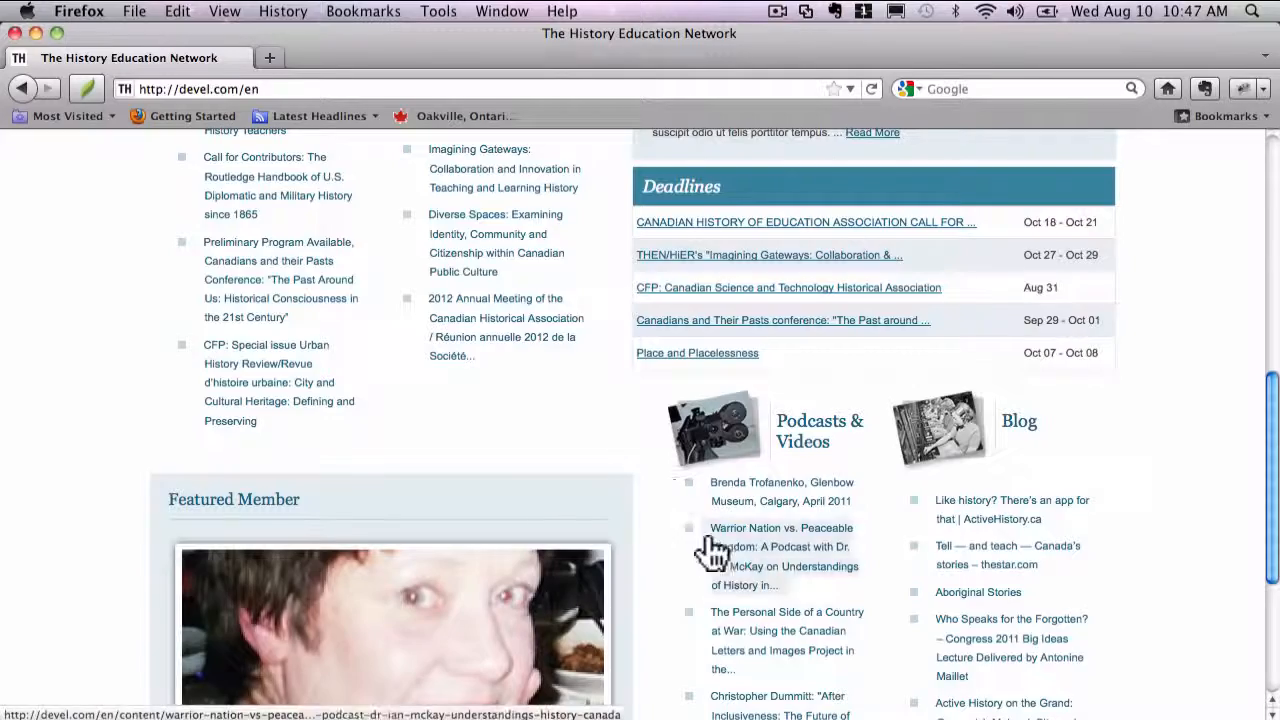
pyautogui.scroll(6, 537, 491)
pyautogui.rightClick(562, 487)
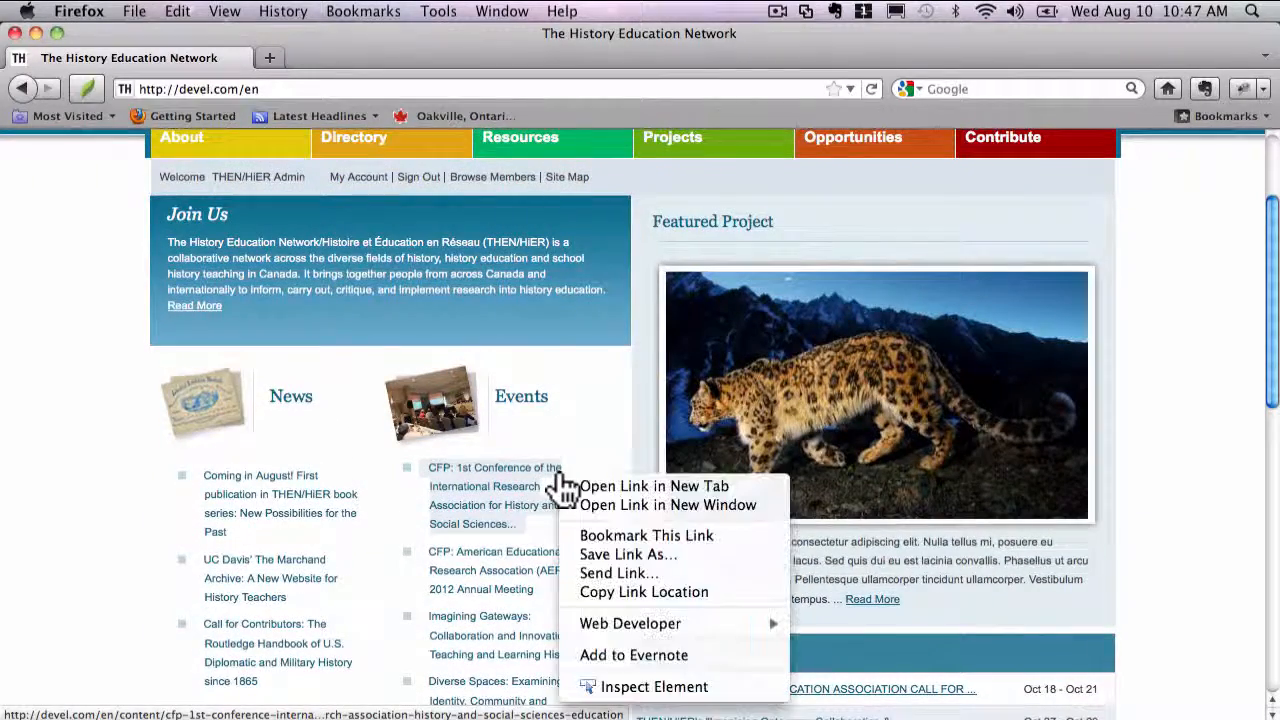
pyautogui.click(149, 457)
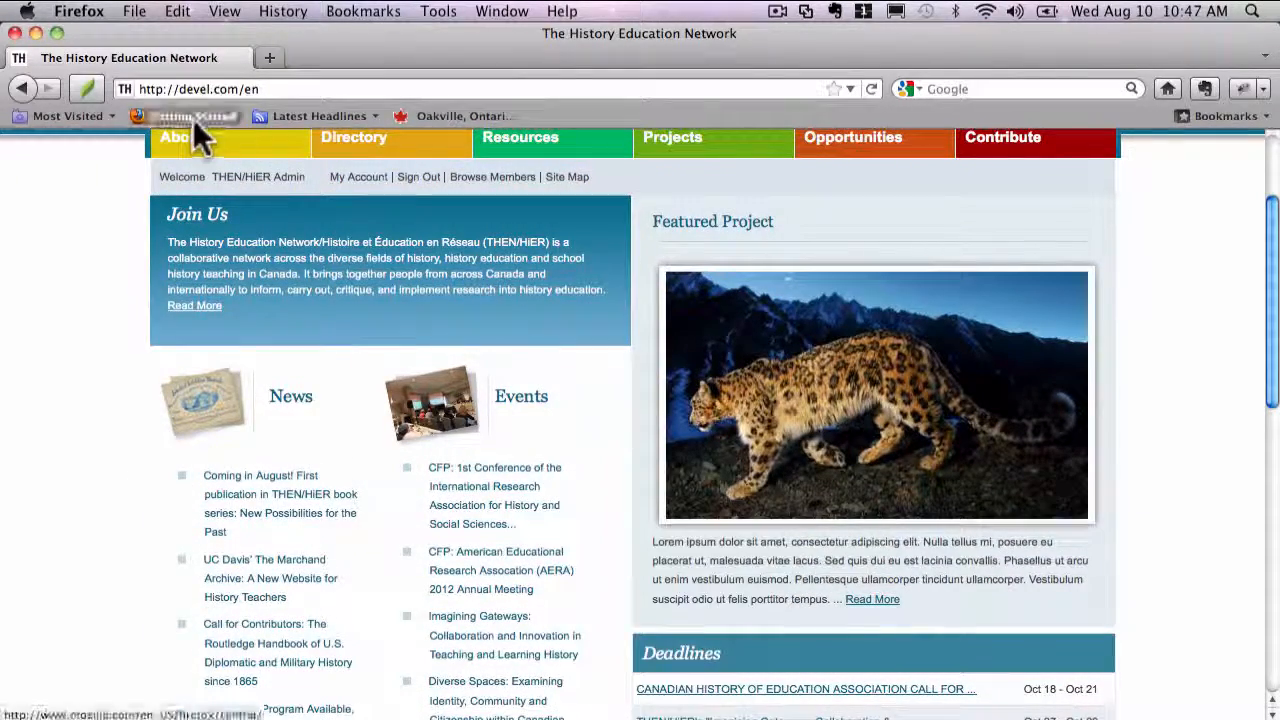
pyautogui.scroll(2, 395, 249)
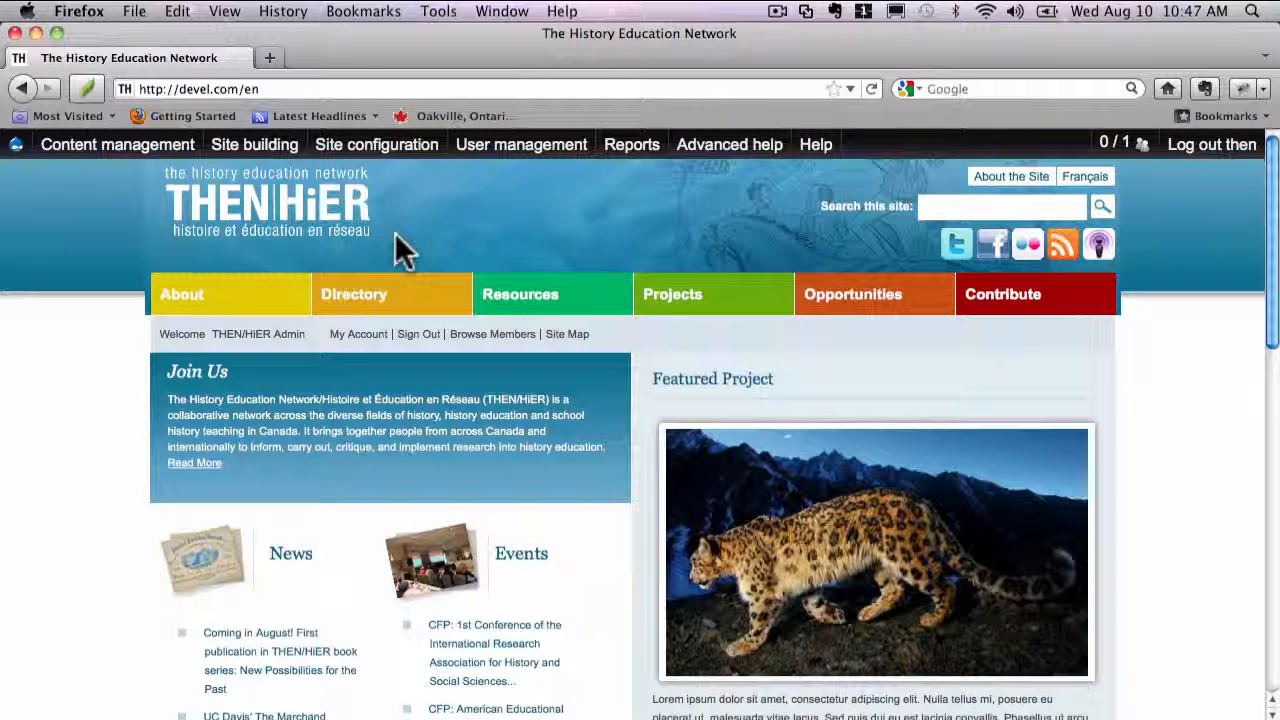